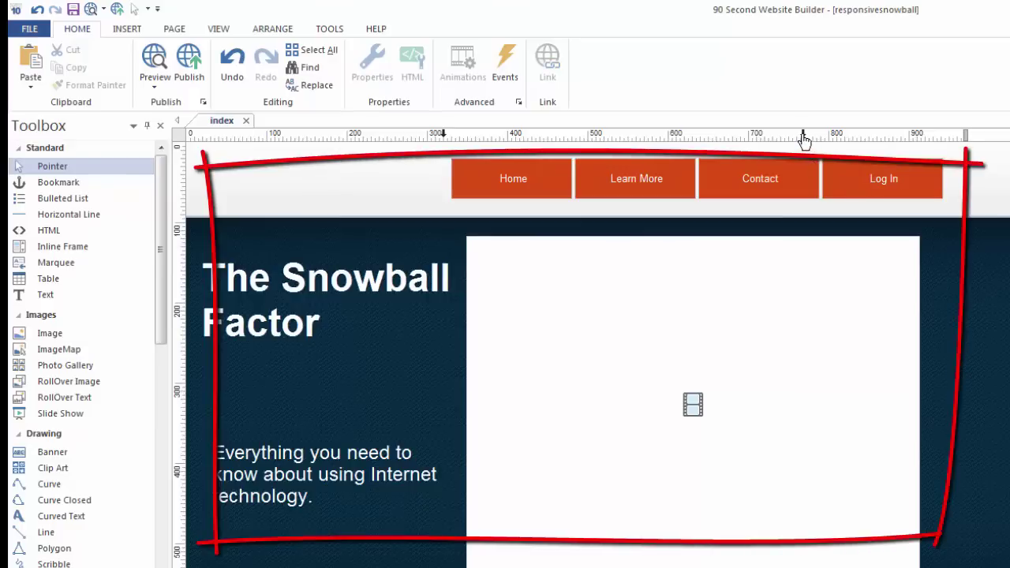
- View the page's 768 px and 320 px breakpoint layouts and return to the default layout
left_click(803, 139)
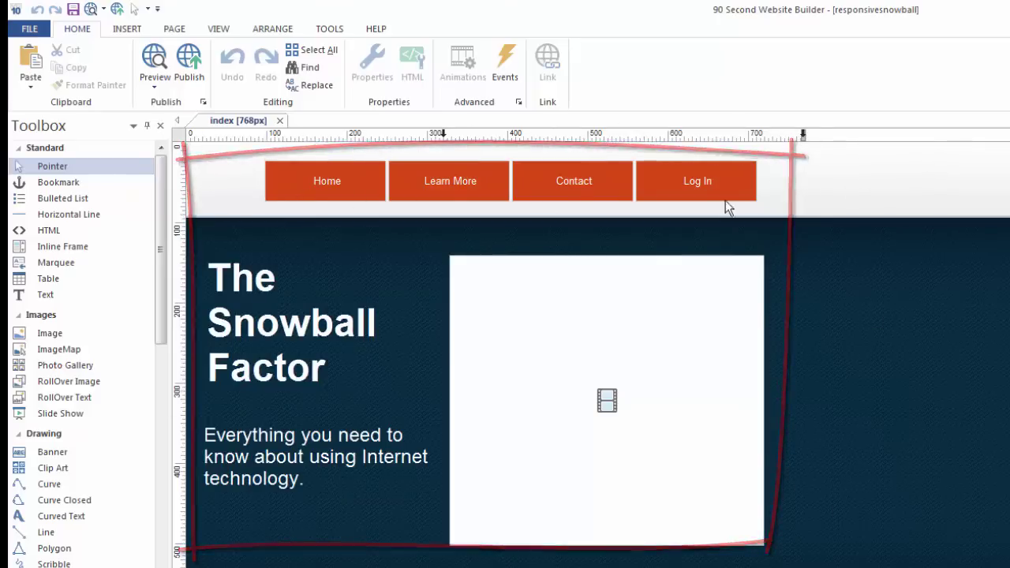
left_click(444, 136)
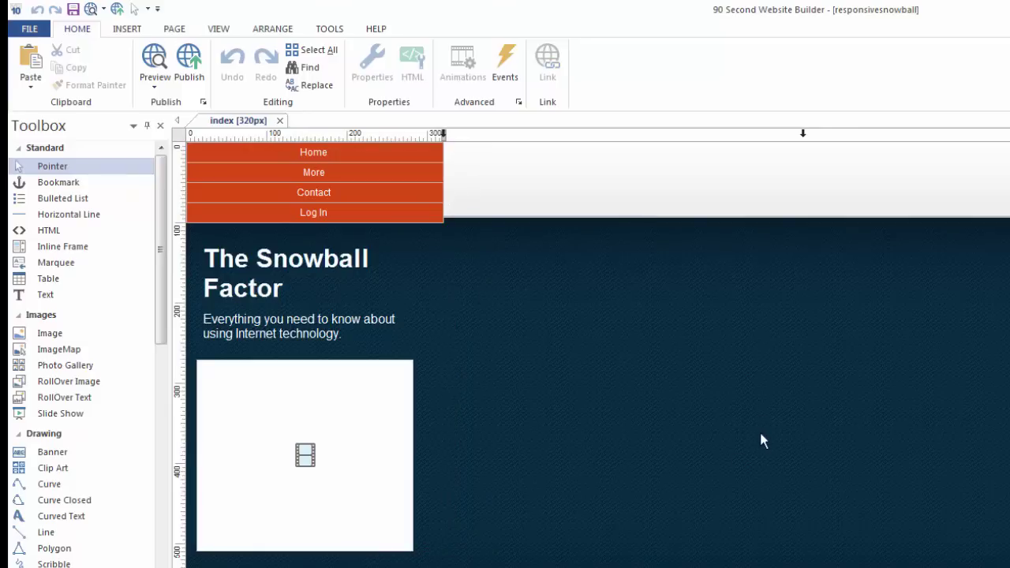
left_click(444, 140)
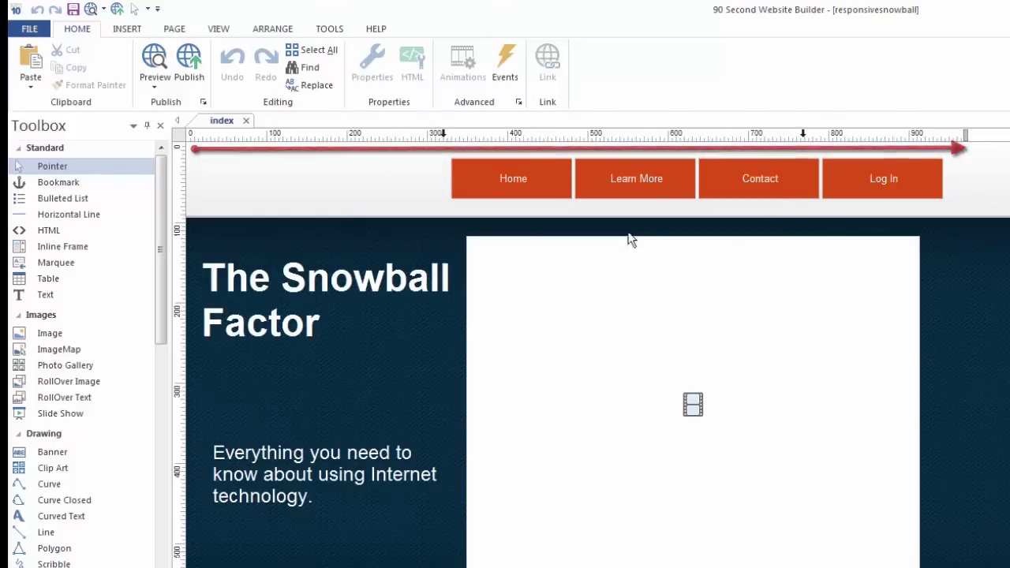
- Look through the page's existing breakpoints and the preset maximum widths offered for a new breakpoint
left_click(172, 29)
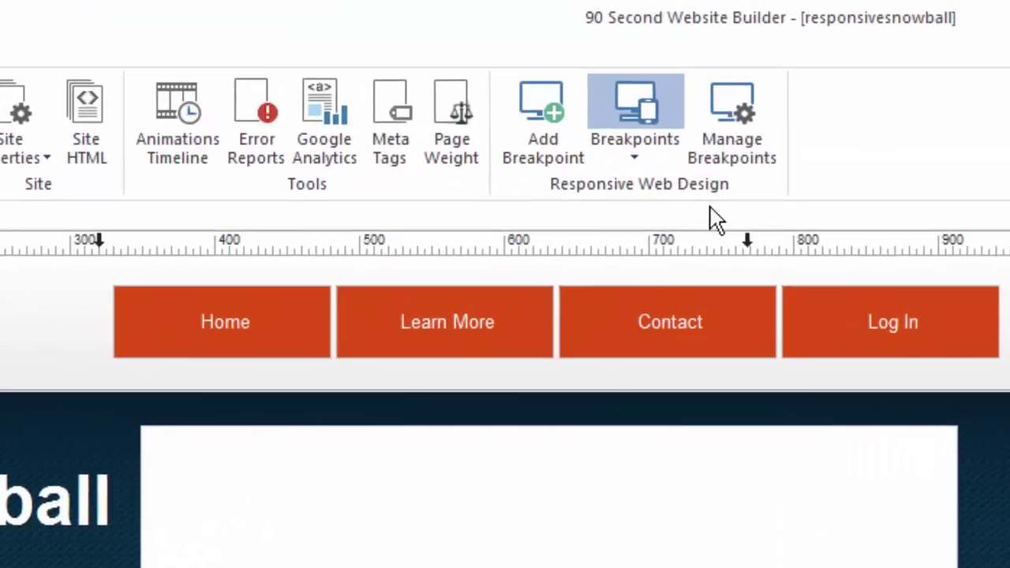
left_click(641, 156)
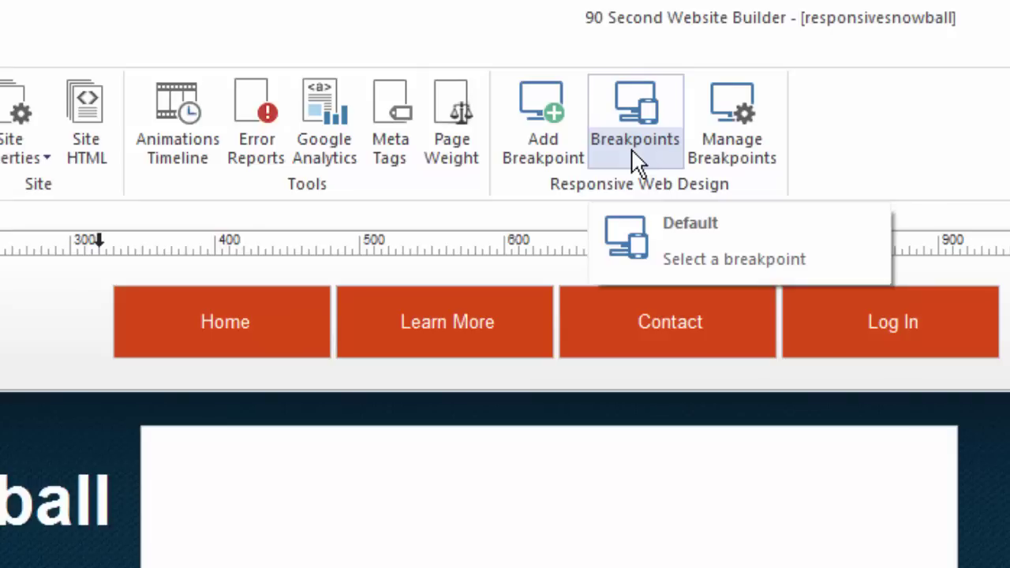
left_click(648, 252)
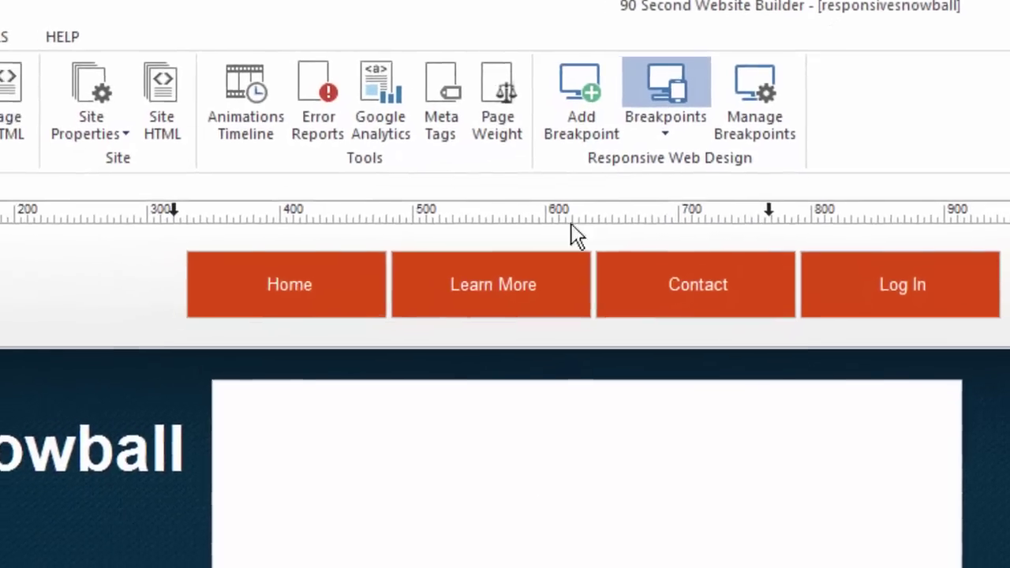
left_click(602, 94)
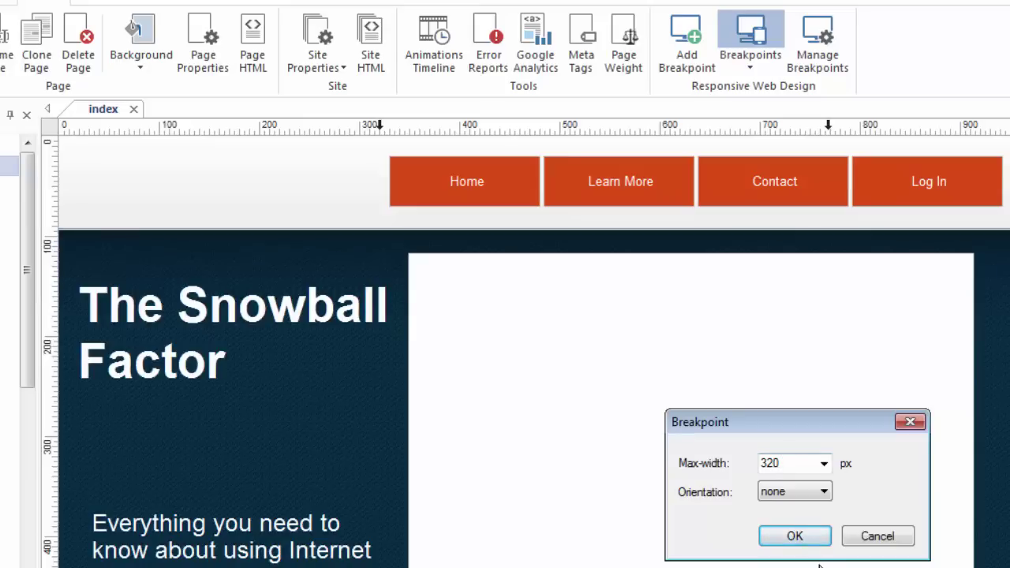
left_click(824, 465)
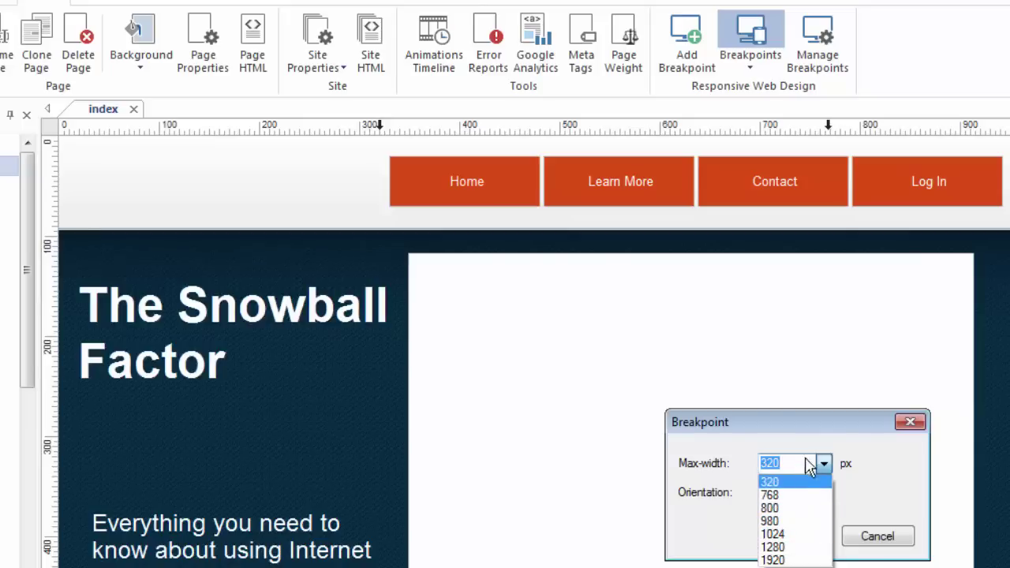
left_click(857, 448)
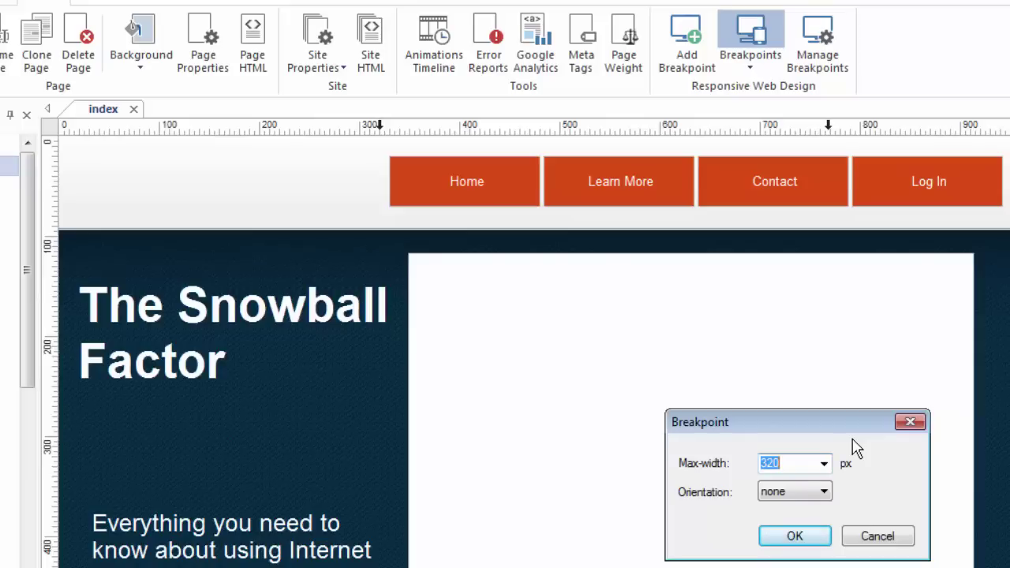
key("Return")
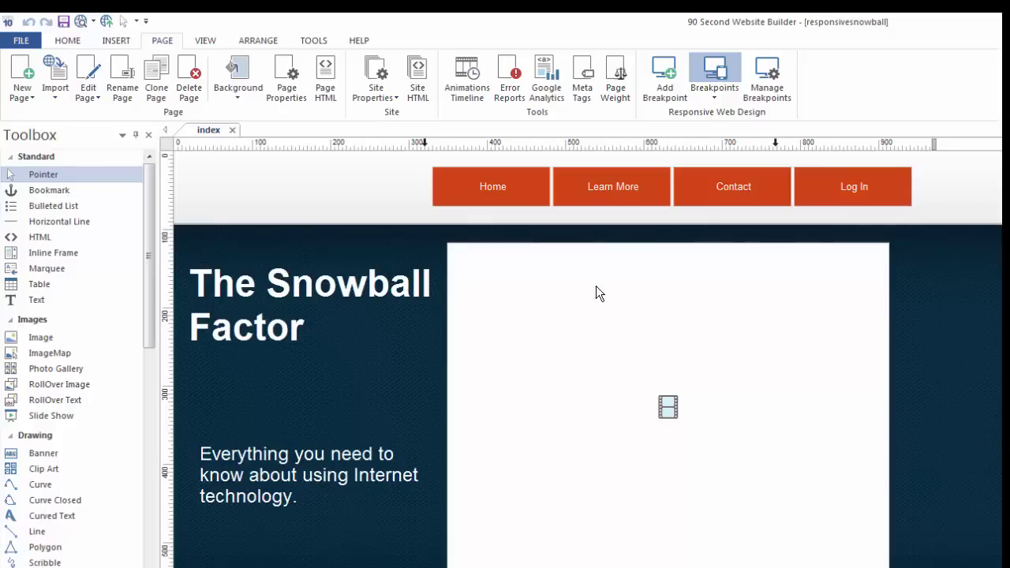
- Create a new website, saving the changes to responsivesnowball
left_click(33, 44)
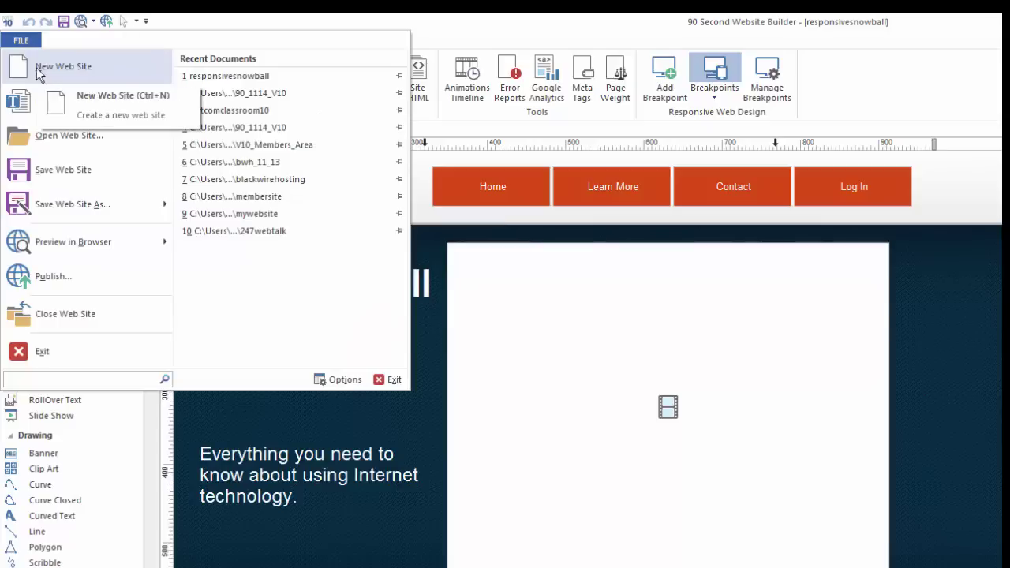
left_click(36, 67)
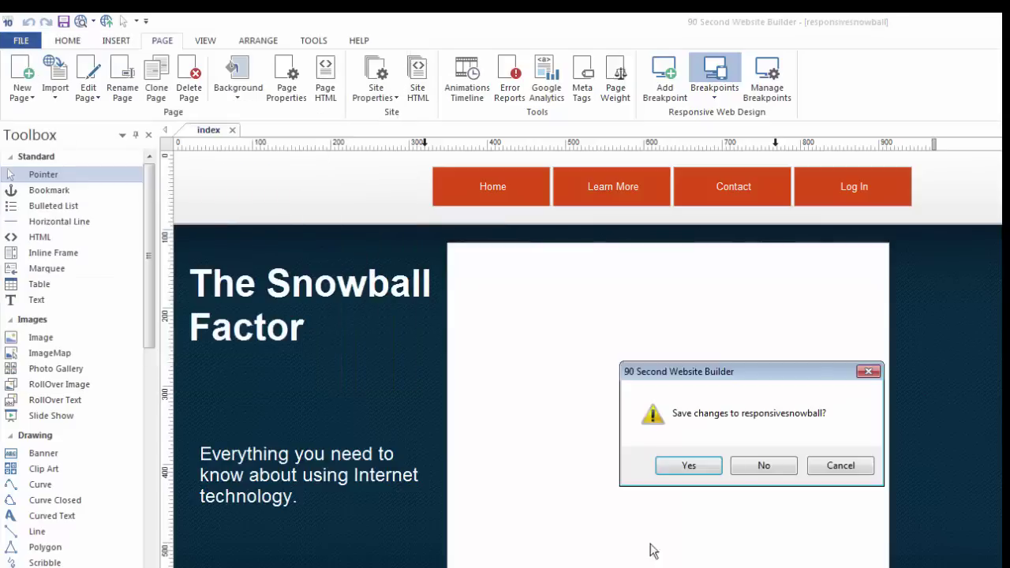
left_click(697, 465)
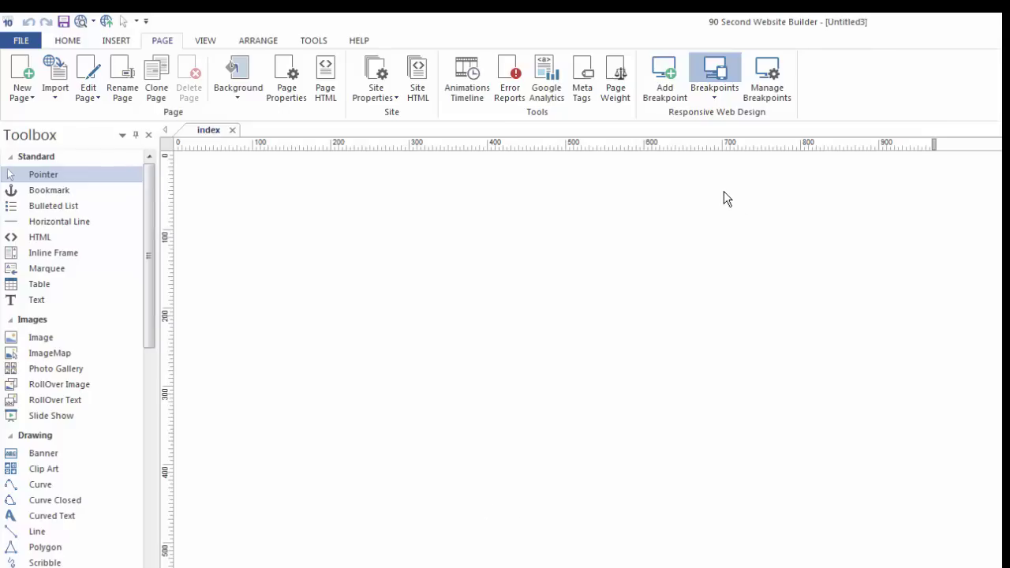
- Add two breakpoints to the blank index page with maximum widths of 320 px and 768 px
left_click(663, 87)
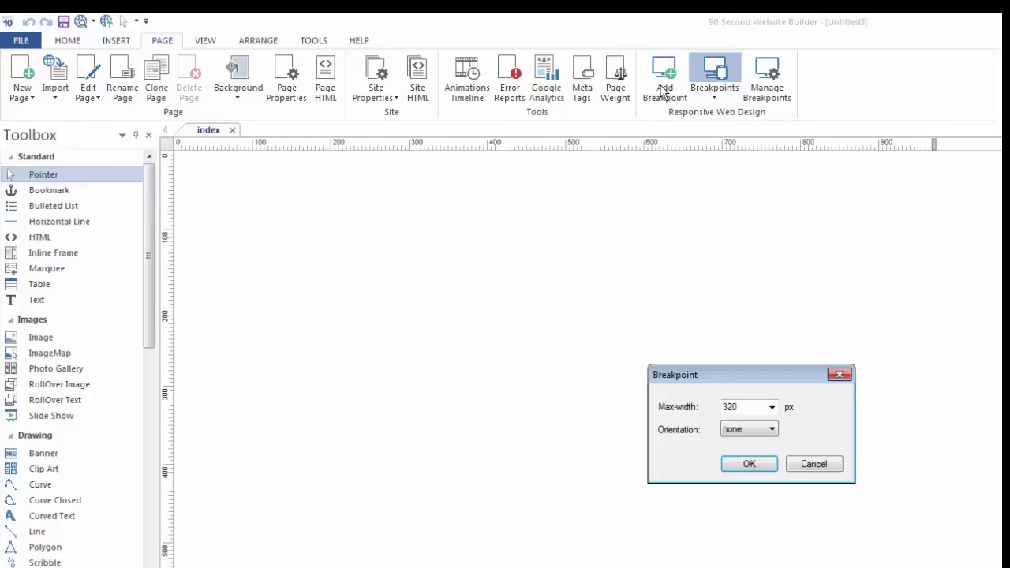
left_click(750, 464)
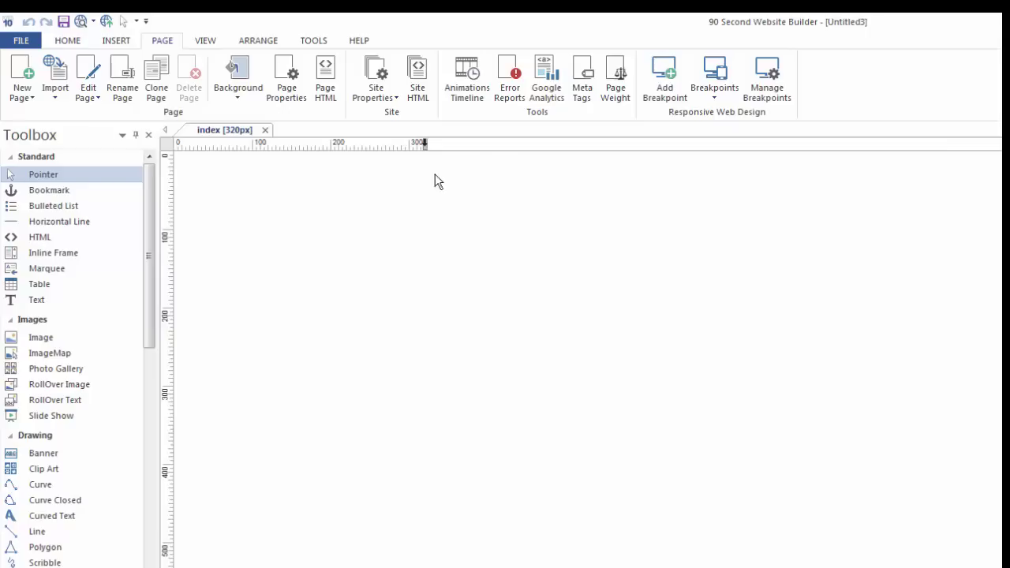
left_click(665, 83)
left_click(773, 406)
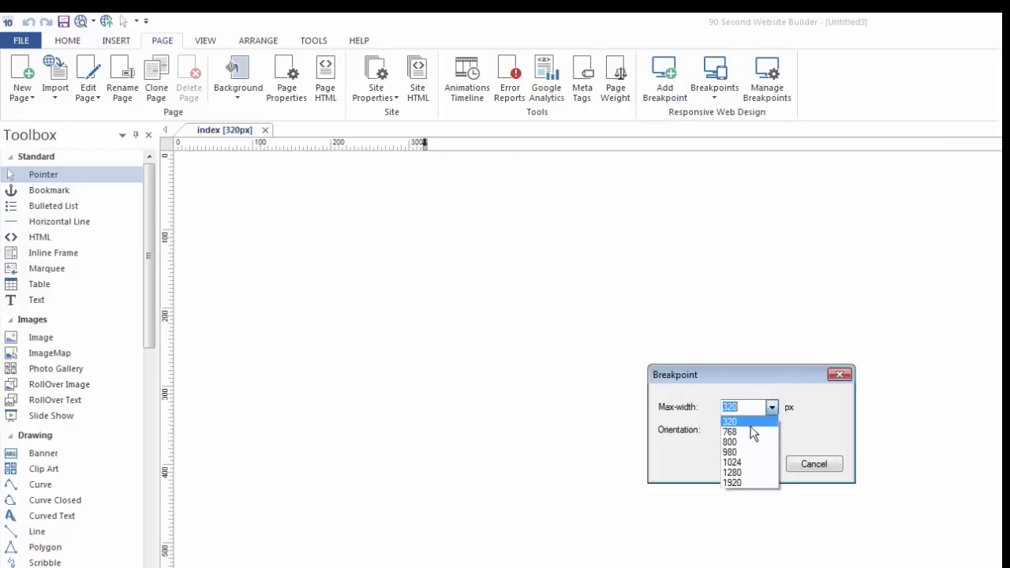
left_click(747, 433)
left_click(749, 467)
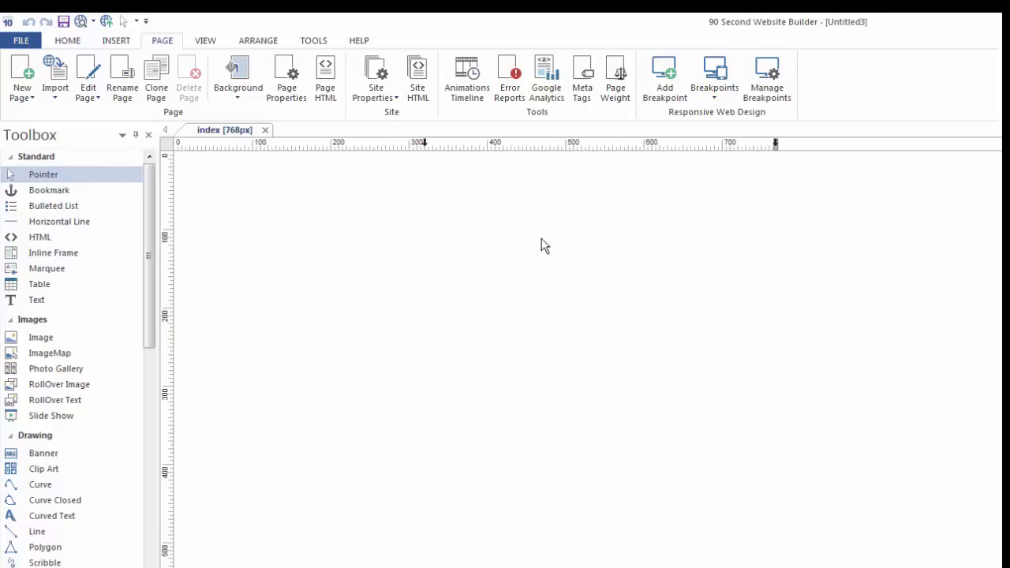
- Insert the image 01 in the default layout of the index page and shift it toward the page's left edge
left_click(424, 145)
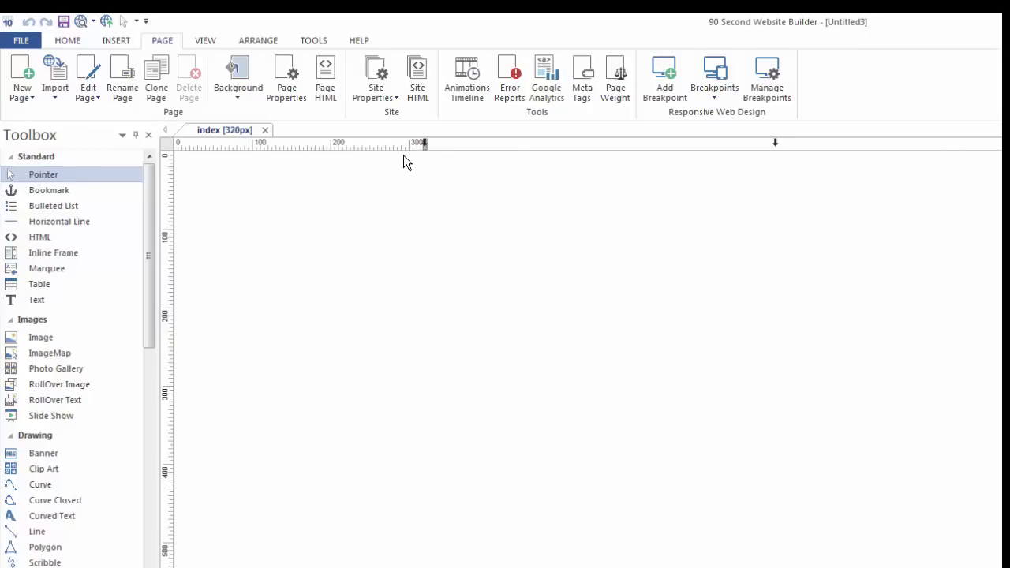
left_click(425, 145)
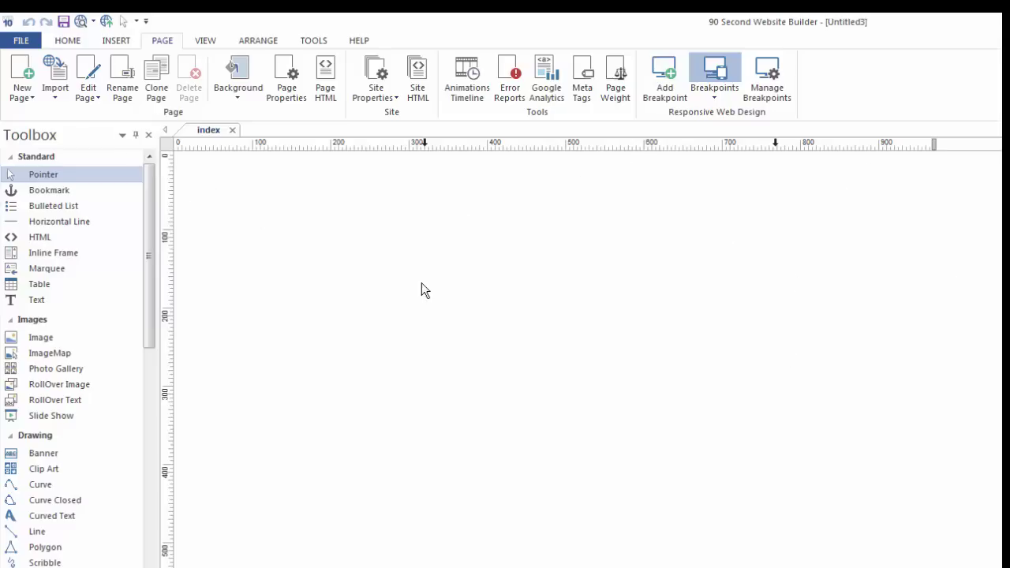
left_click(51, 340)
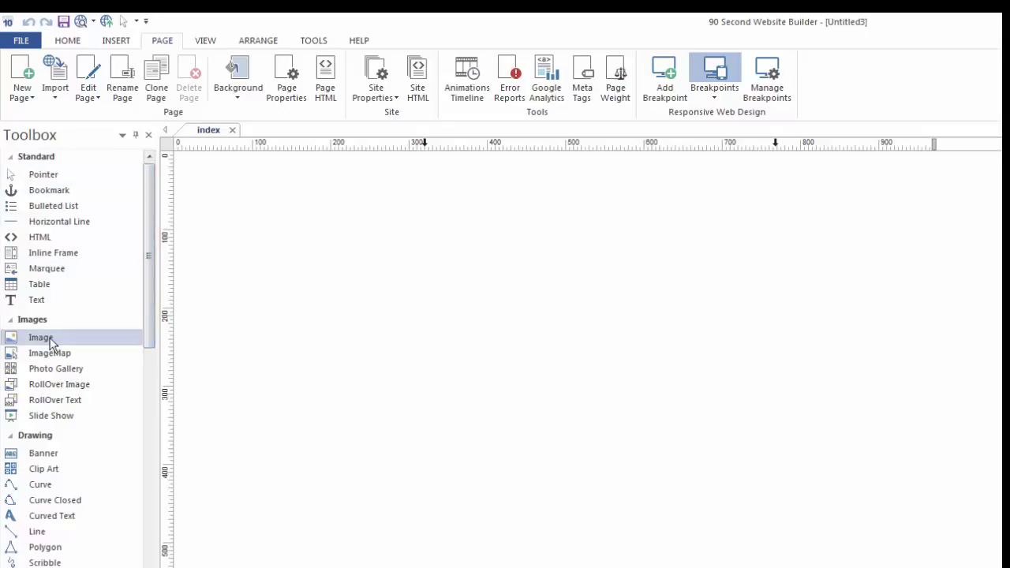
left_click_drag(281, 213, 428, 313)
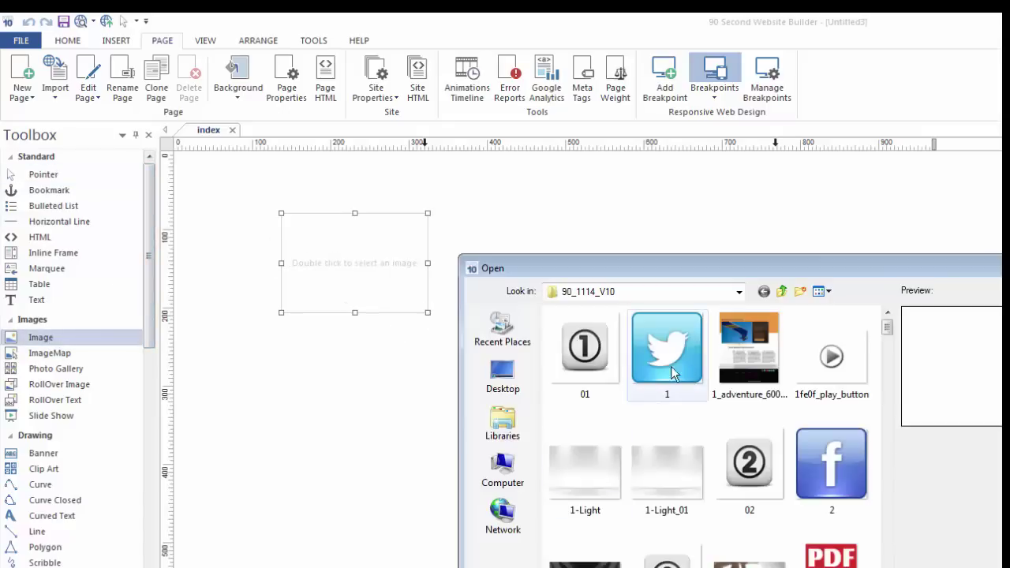
double_click(598, 357)
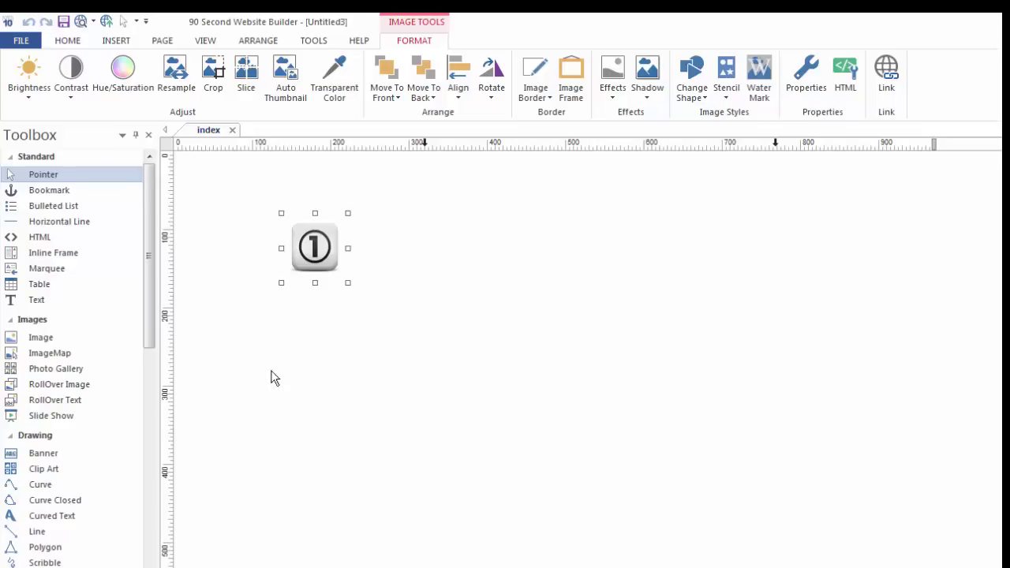
left_click_drag(311, 247, 264, 256)
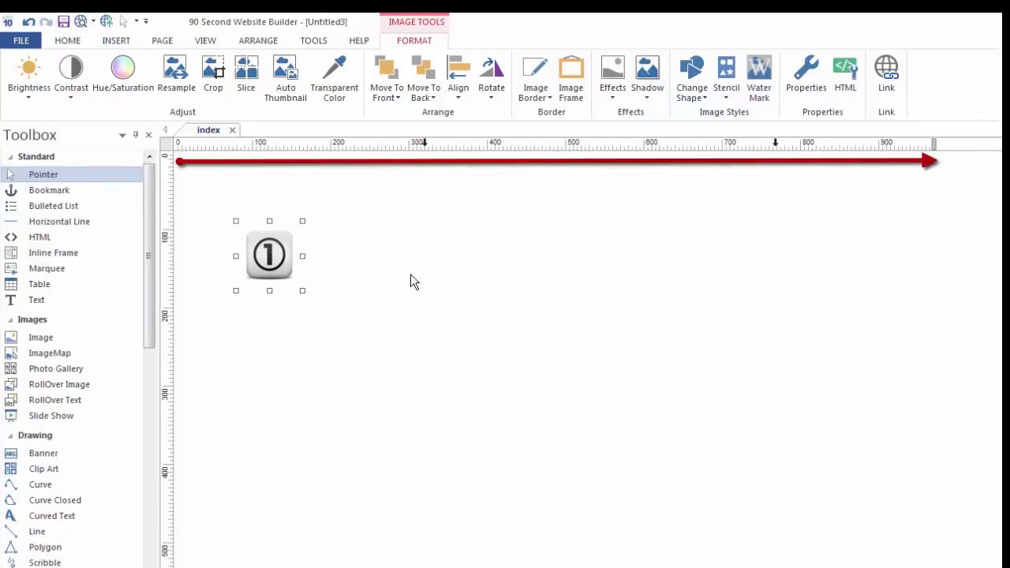
left_click_drag(280, 255, 262, 252)
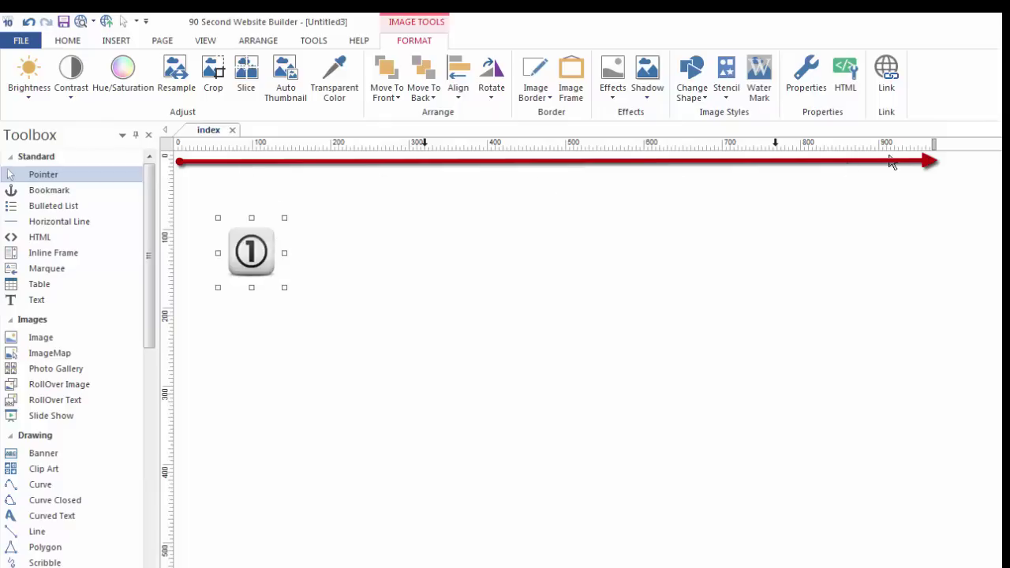
- Check the 768 px and 320 px layouts, and move image 01 closer to the top of the default layout
left_click(775, 146)
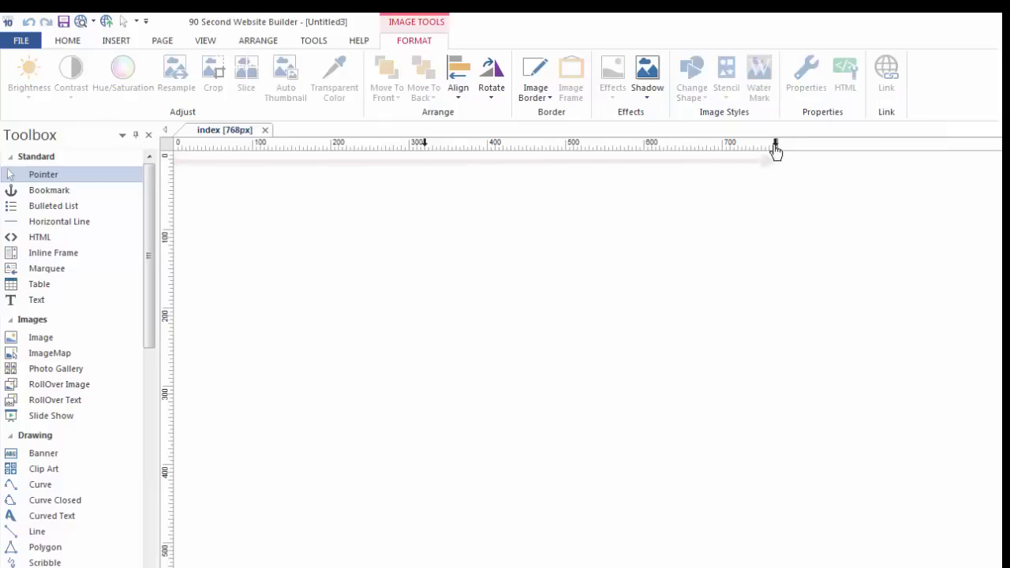
left_click(425, 145)
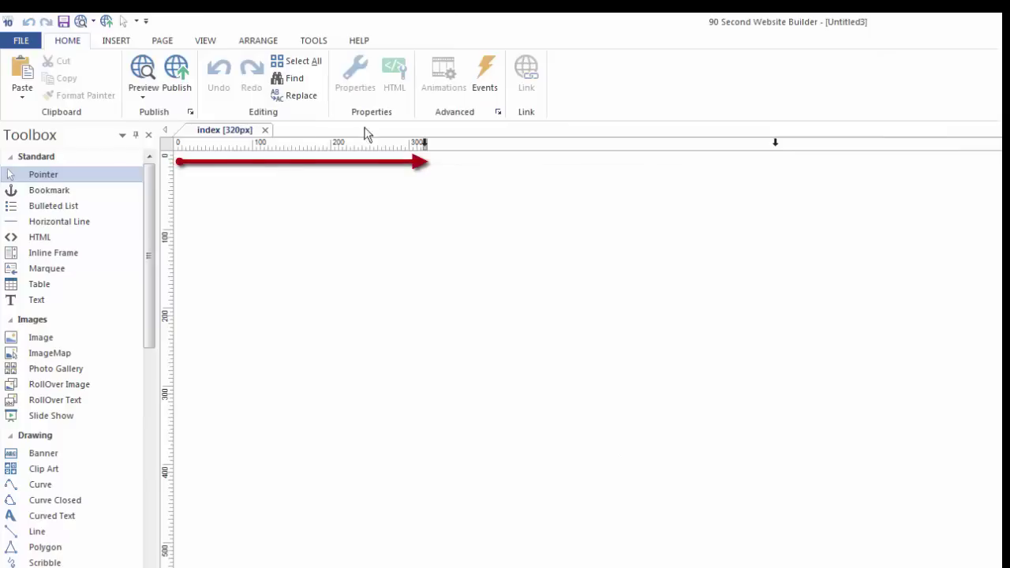
left_click(424, 145)
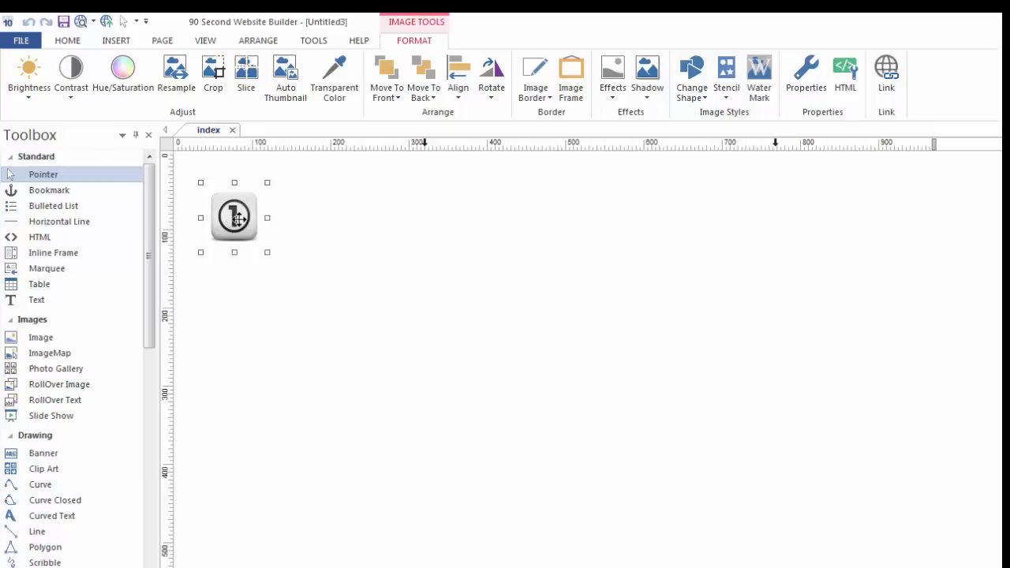
left_click_drag(231, 221, 230, 211)
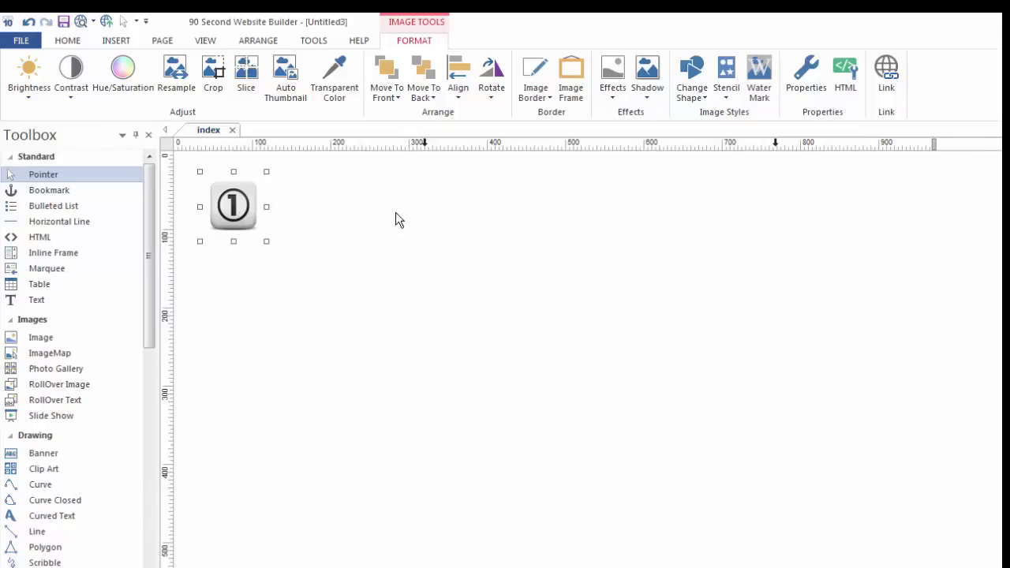
- Insert the image 02 near the top of the 320 px layout after checking the 768 px layout
left_click(775, 144)
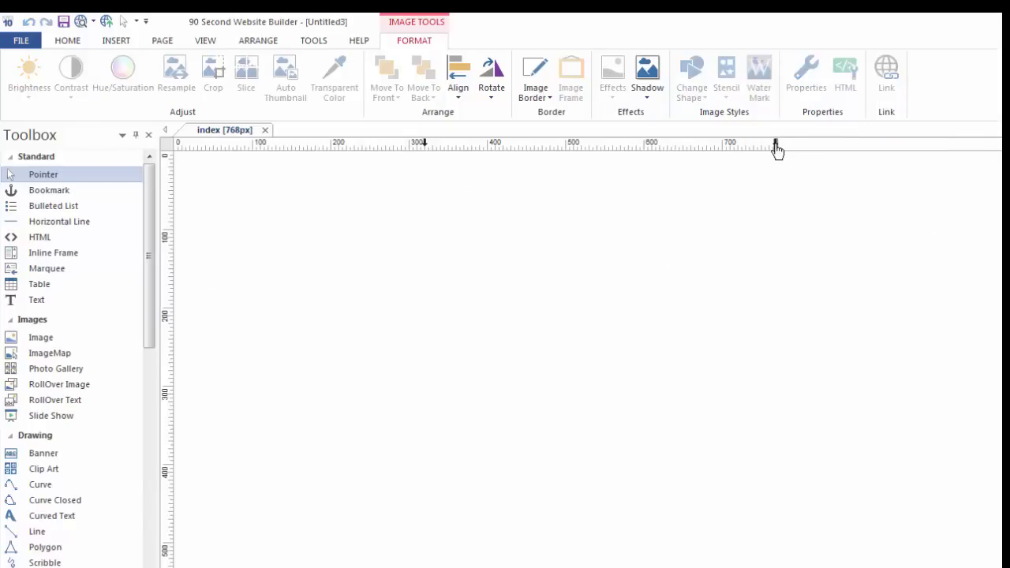
left_click(423, 145)
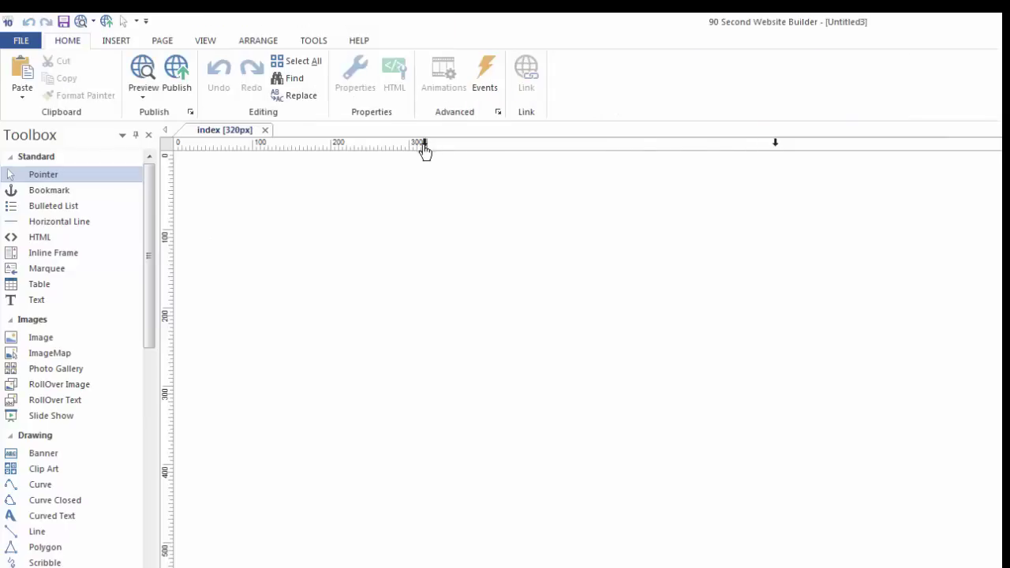
left_click(41, 337)
left_click_drag(253, 192, 340, 297)
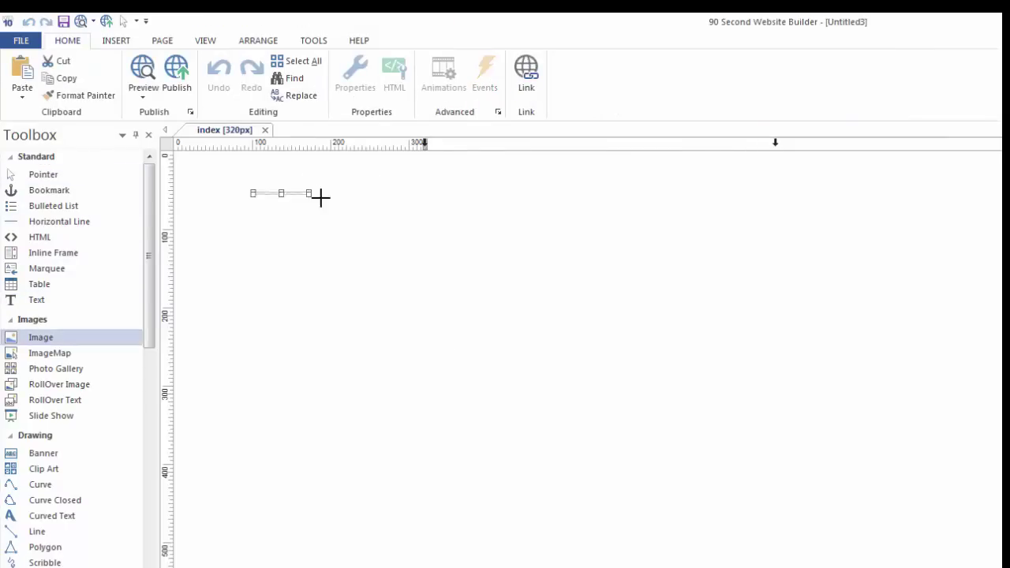
left_click(748, 323)
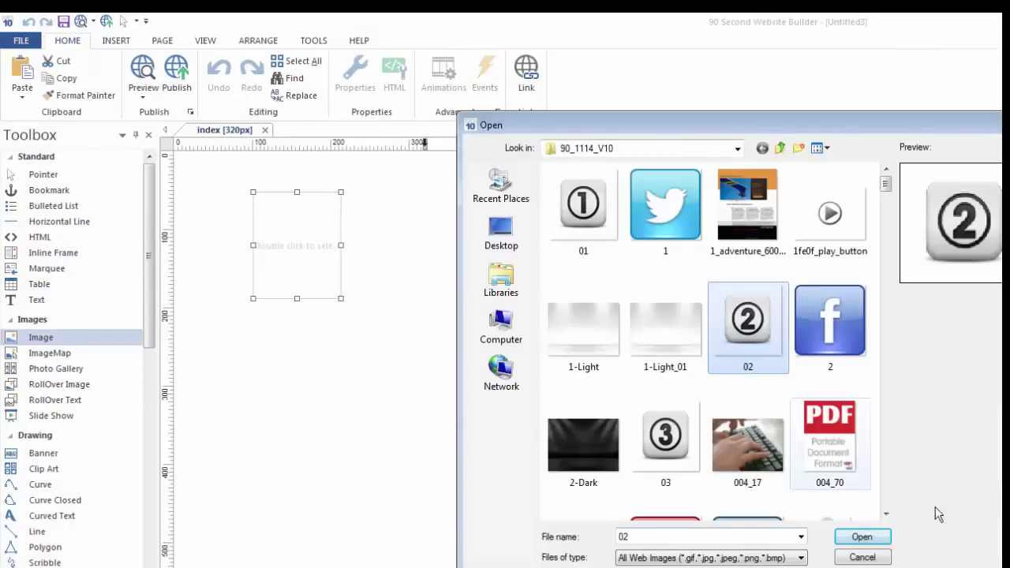
left_click(861, 536)
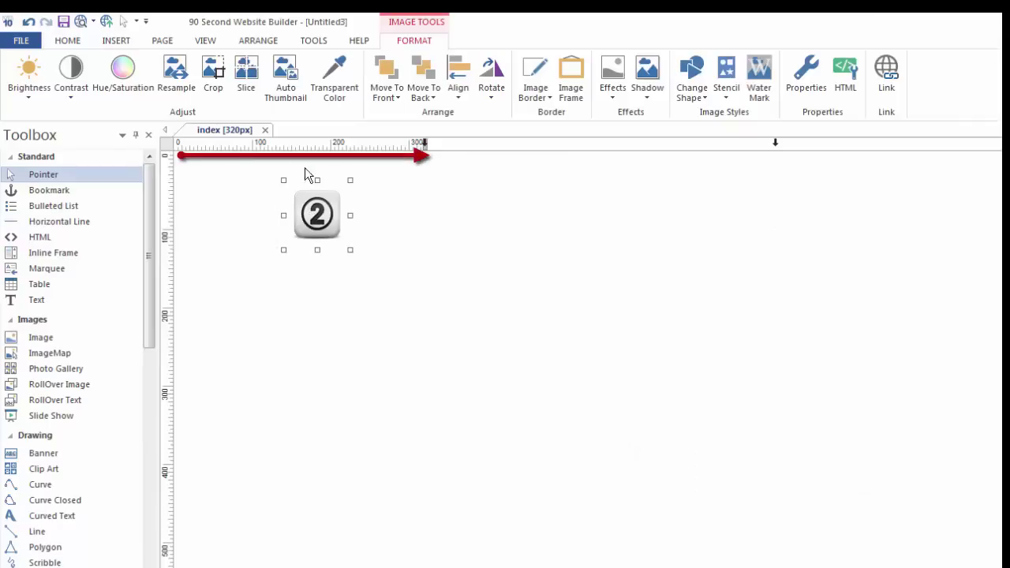
- Check the default and 768 px layouts, and shift image 02 slightly toward the page's left edge in the 320 px layout
left_click(425, 147)
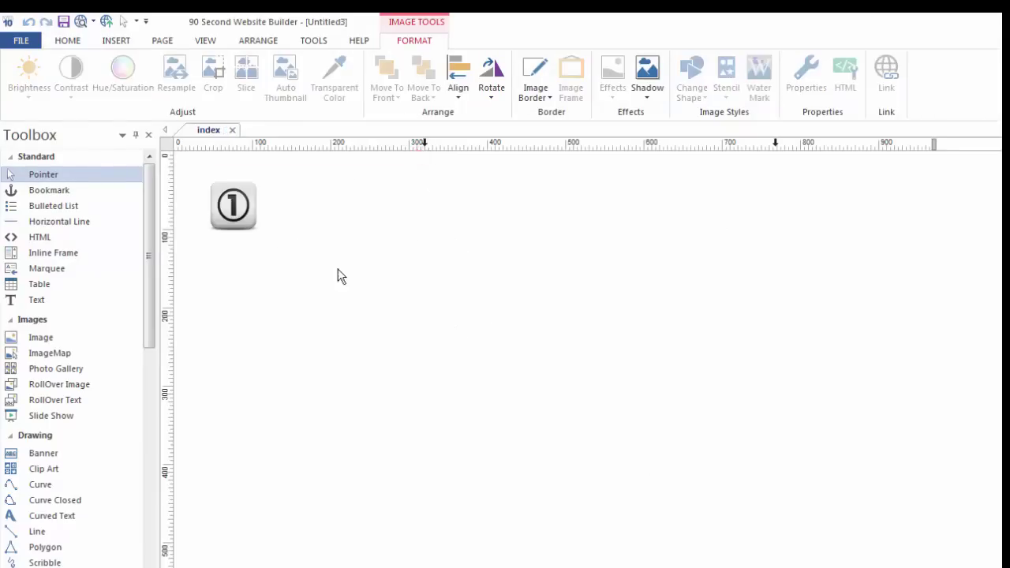
left_click(776, 145)
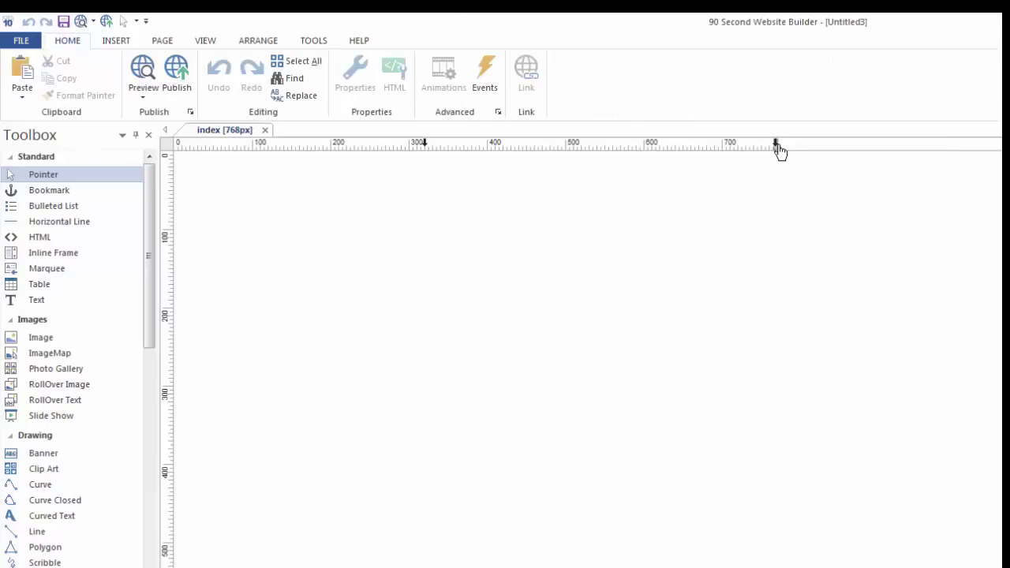
left_click(425, 144)
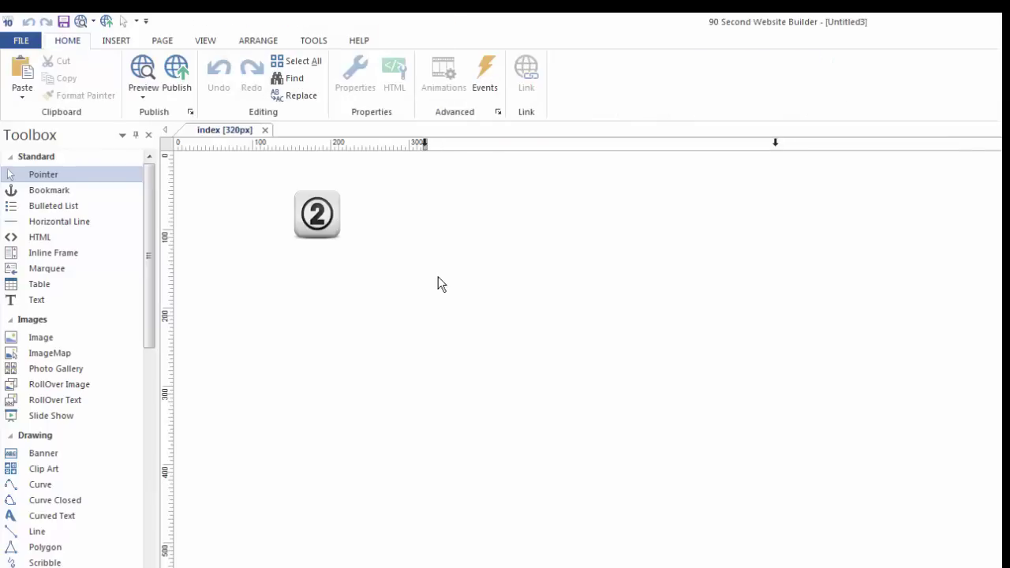
left_click_drag(321, 220, 290, 223)
left_click(490, 268)
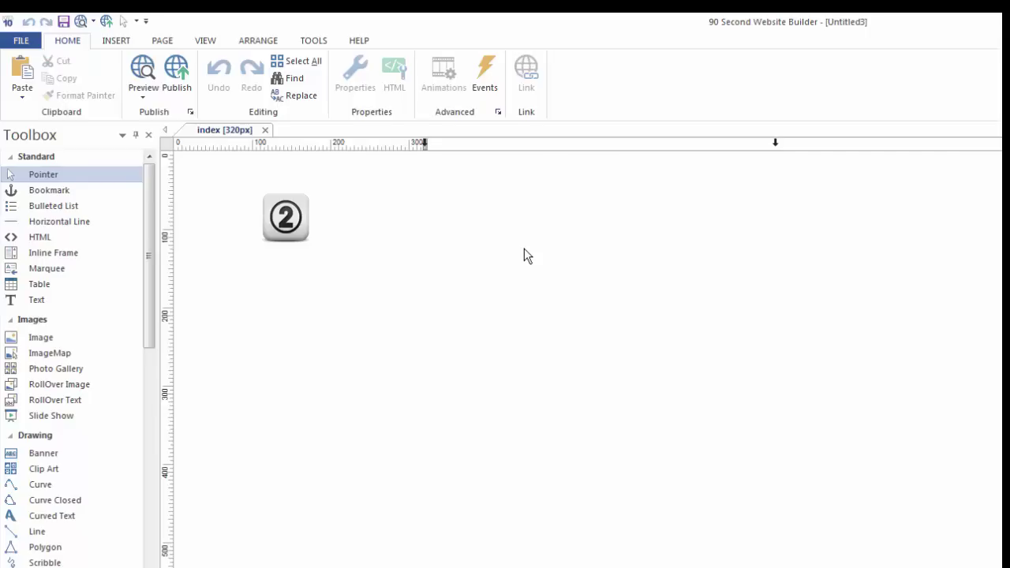
- Delete image 02 from the 320 px layout and image 01 from the default layout
left_click(286, 228)
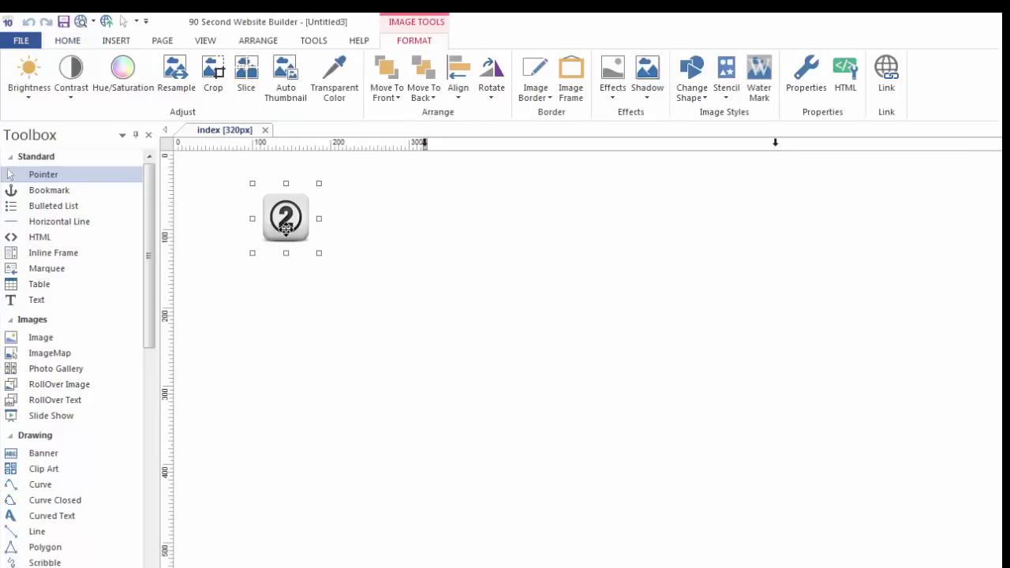
key("Delete")
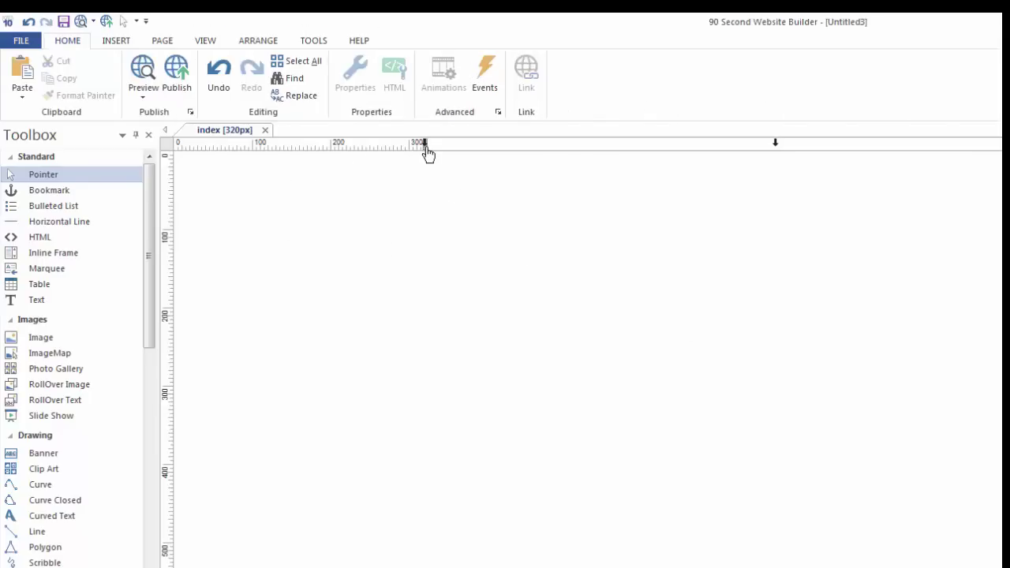
left_click(424, 144)
left_click(227, 206)
key("Delete")
- Remove both the 320 px and the 768 px breakpoints from the index page
left_click(162, 40)
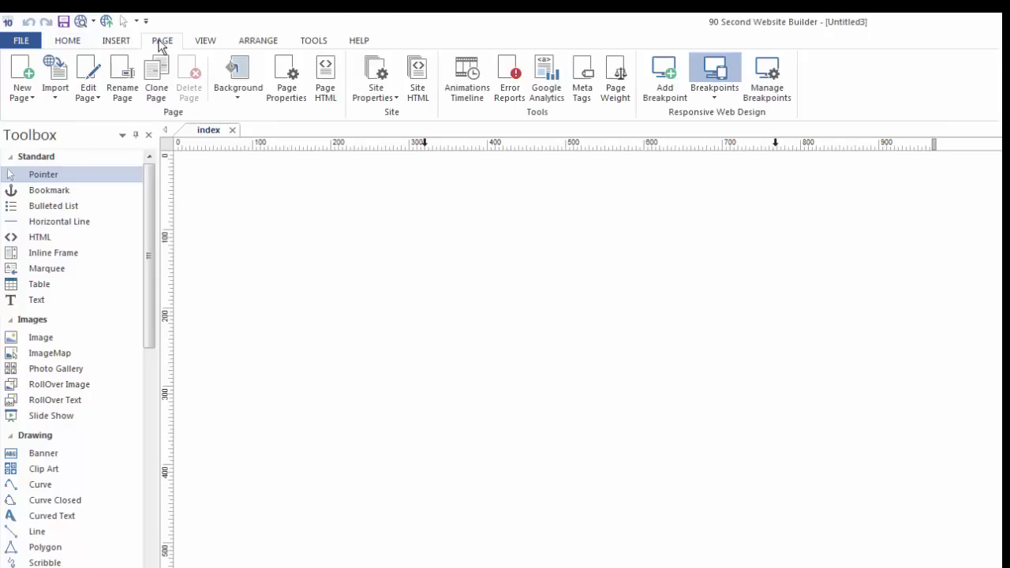
left_click(771, 84)
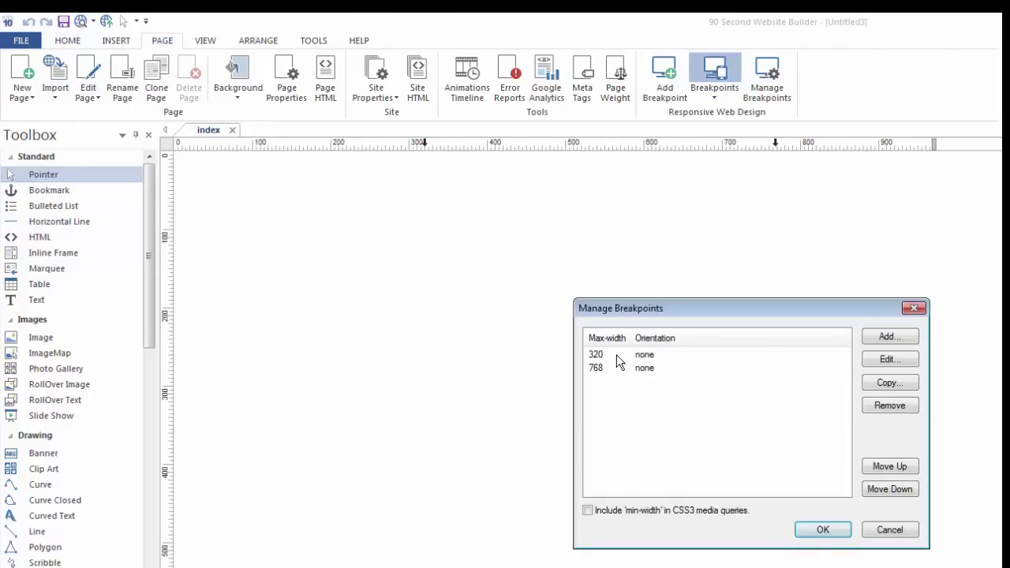
left_click(615, 355)
left_click(893, 407)
left_click(650, 357)
left_click(890, 405)
left_click(823, 530)
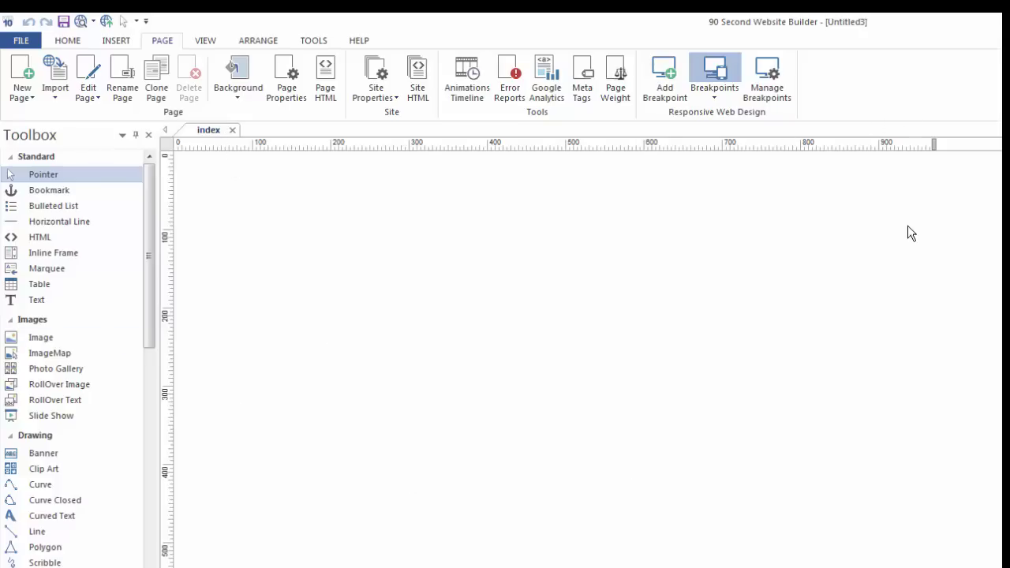
- Insert the image 03 in the default layout and move it close to the page's upper-left corner
left_click(38, 339)
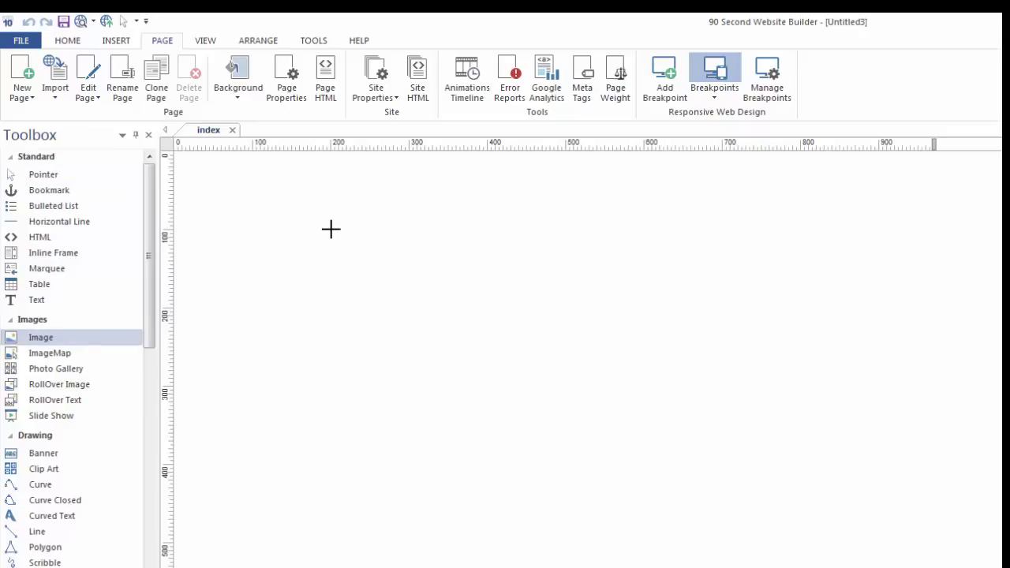
left_click_drag(248, 192, 333, 282)
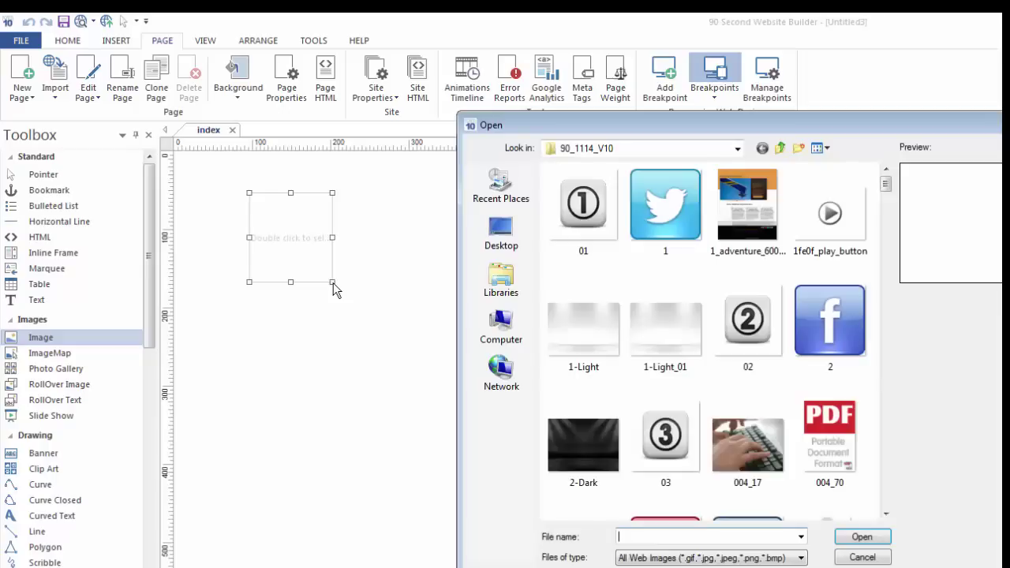
left_click(672, 452)
left_click(860, 539)
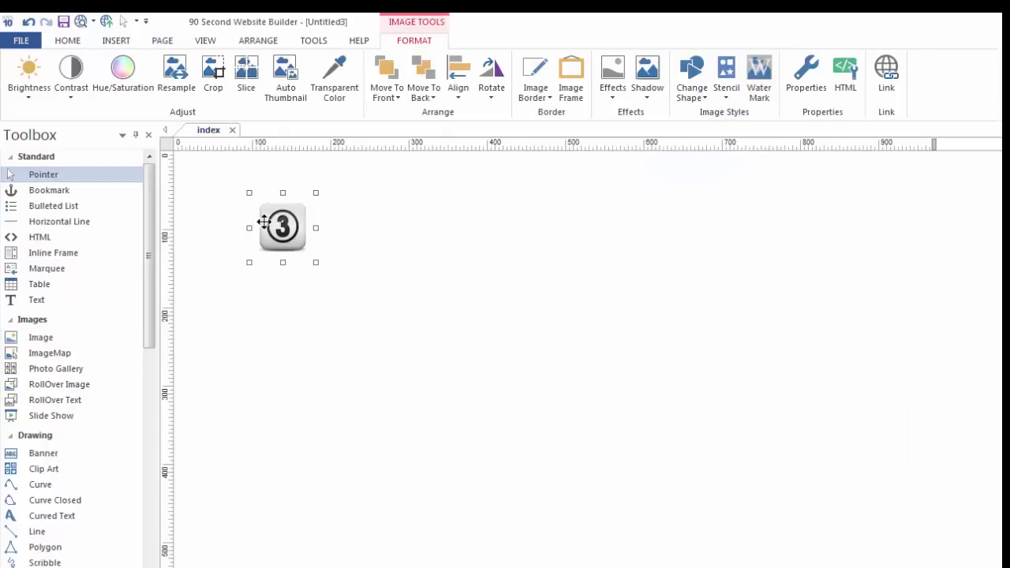
left_click_drag(273, 218, 227, 201)
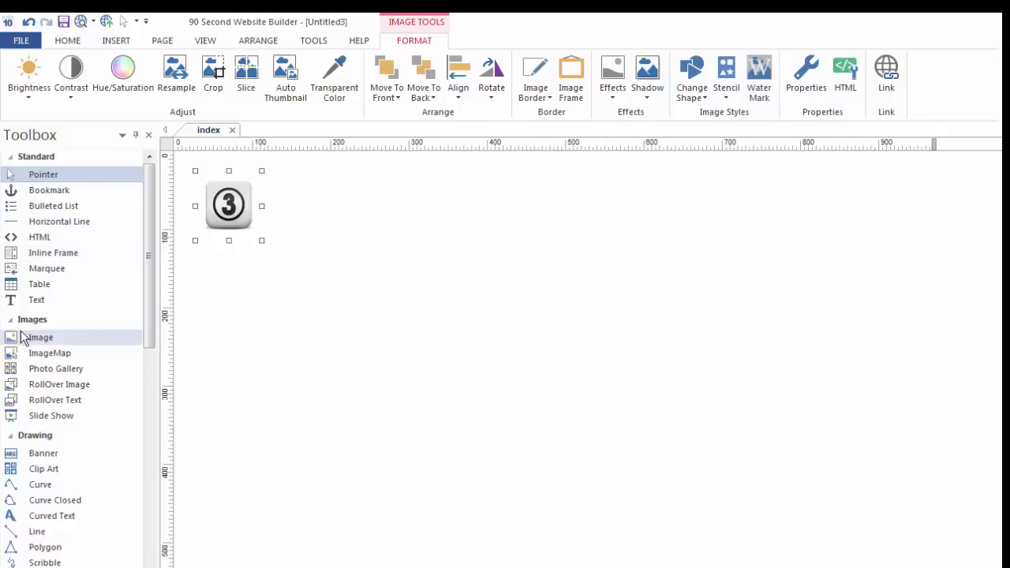
- Add a text object with its placeholder text just to the right of image 03 in the default layout
left_click(36, 300)
left_click_drag(297, 197, 444, 209)
left_click(349, 220)
left_click_drag(344, 203, 316, 203)
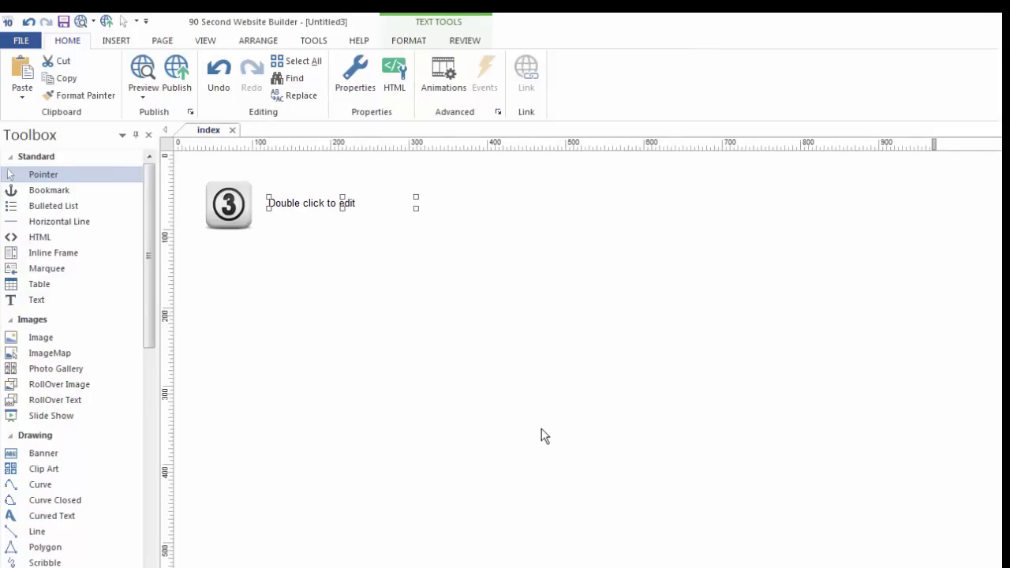
left_click(683, 400)
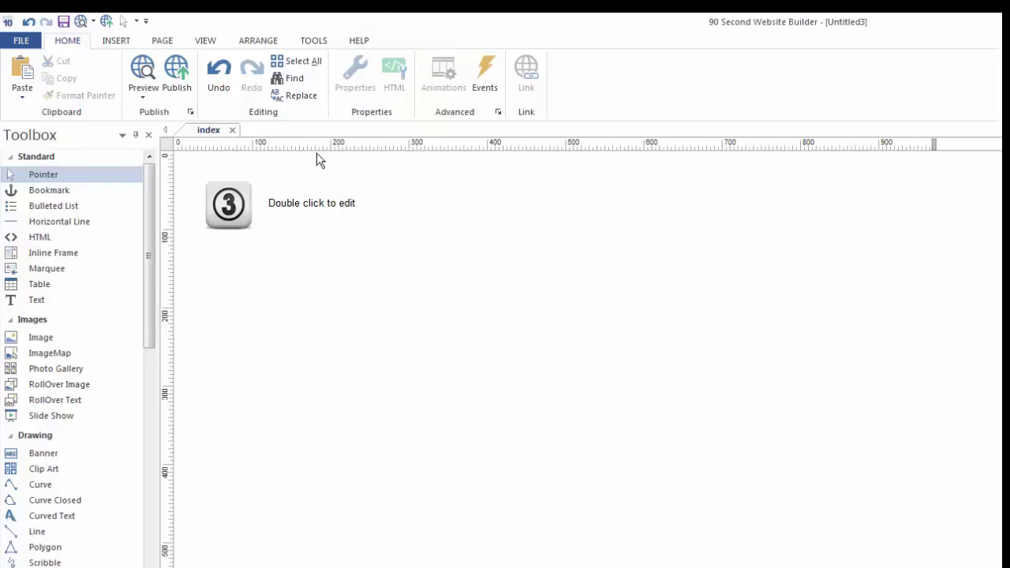
- Add breakpoints with maximum widths of 320 px and 768 px to the page, starting each from the default layout
left_click(164, 42)
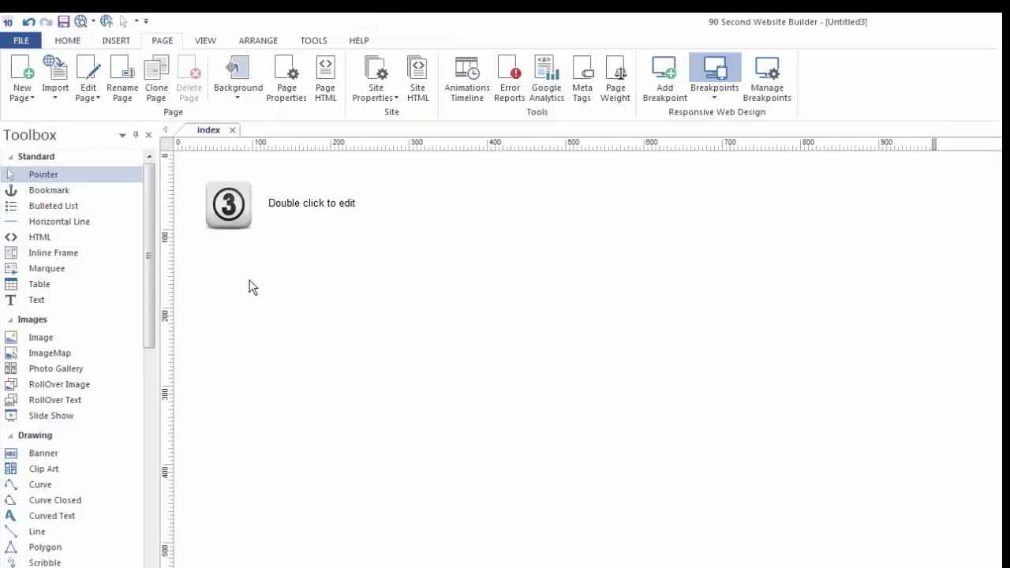
left_click(665, 91)
left_click(750, 464)
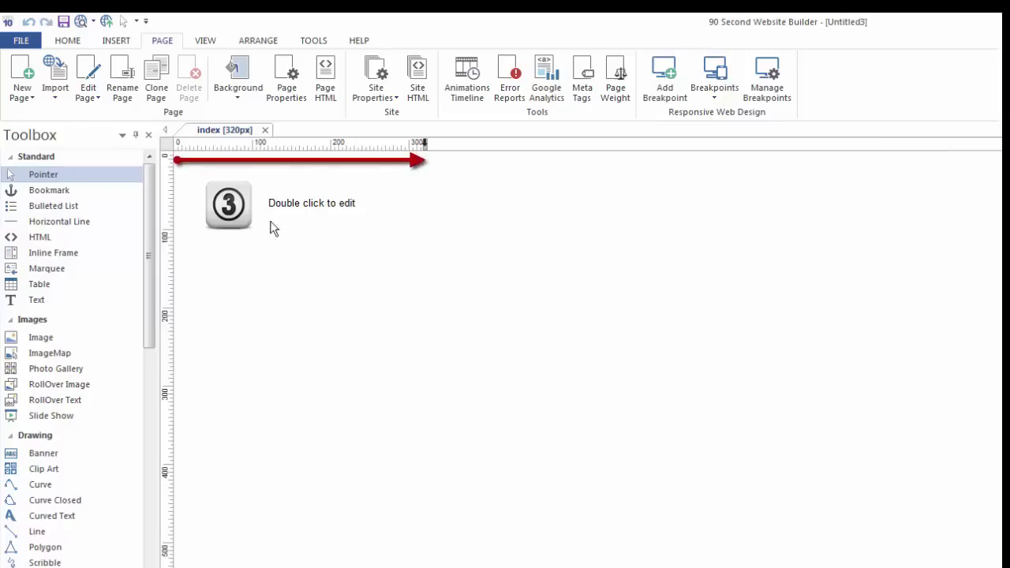
left_click(426, 146)
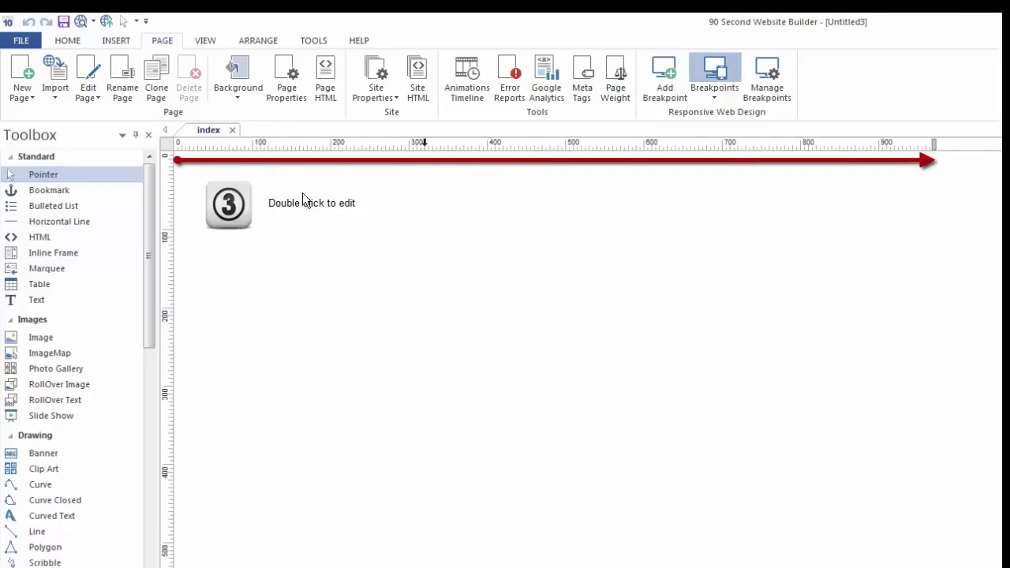
left_click(664, 85)
left_click(772, 407)
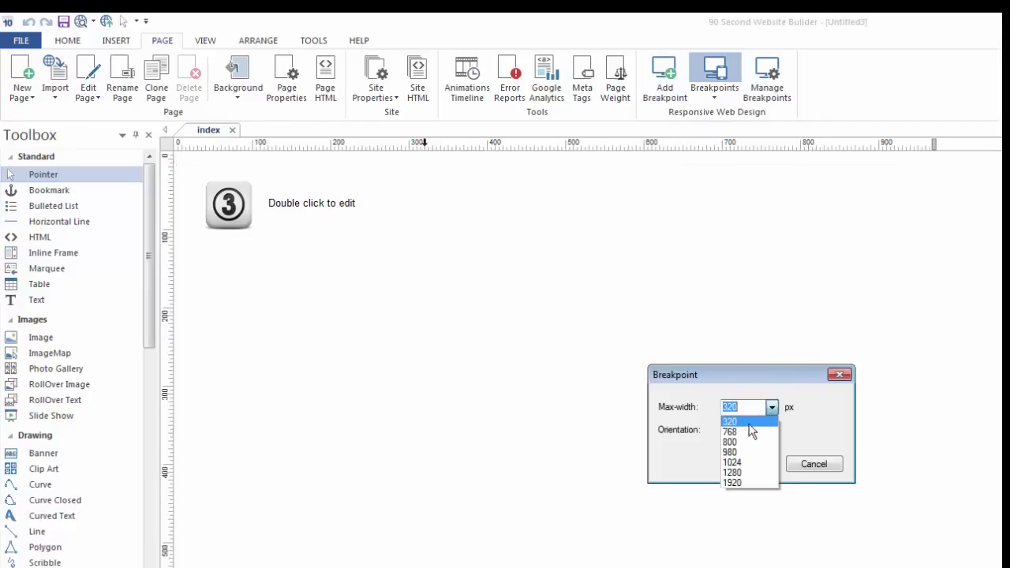
left_click(730, 434)
left_click(746, 464)
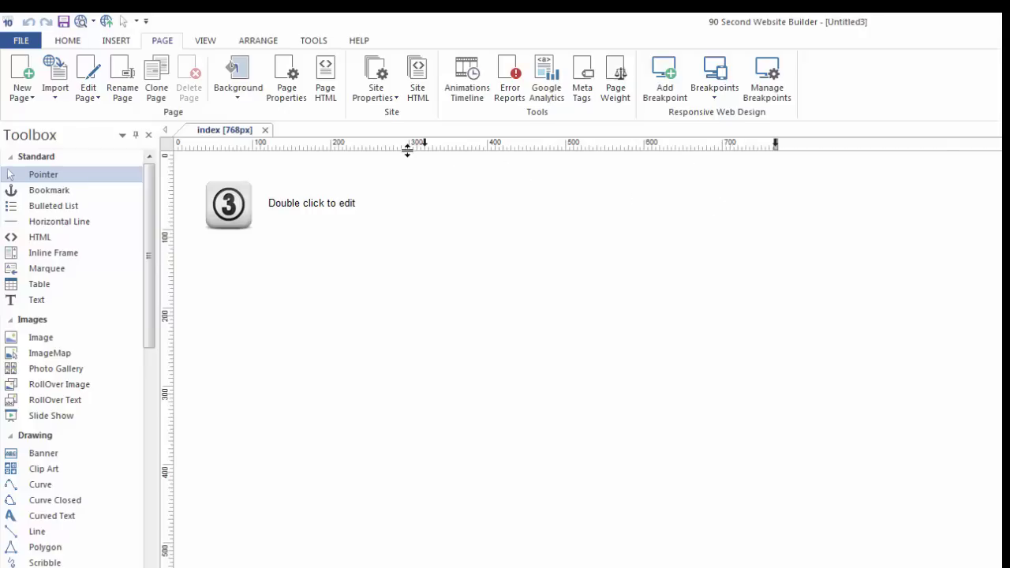
- Insert the Twitter image 1 in the 320 px layout and position it below image 03
left_click(229, 207)
left_click(424, 159)
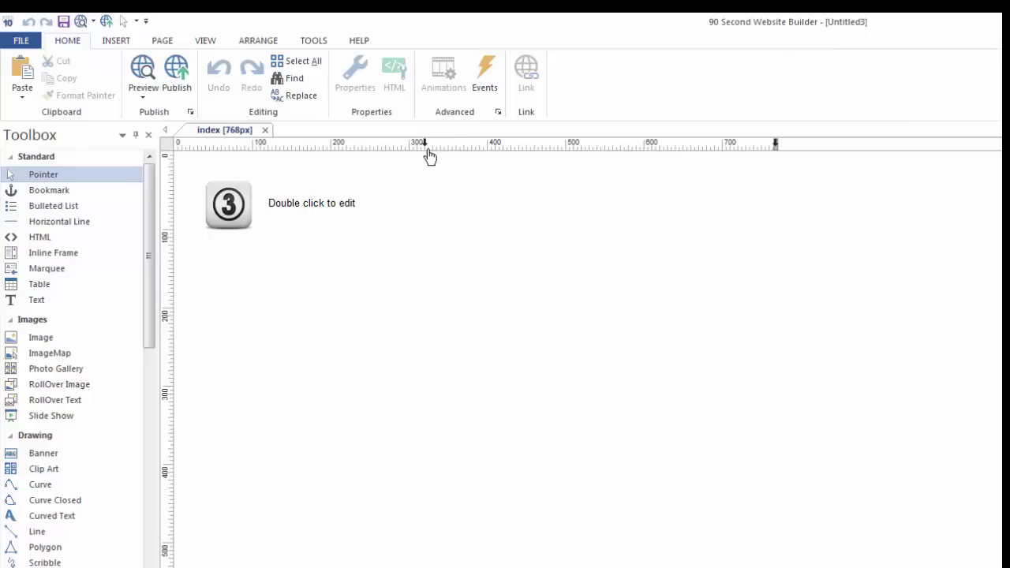
left_click(425, 147)
left_click(41, 337)
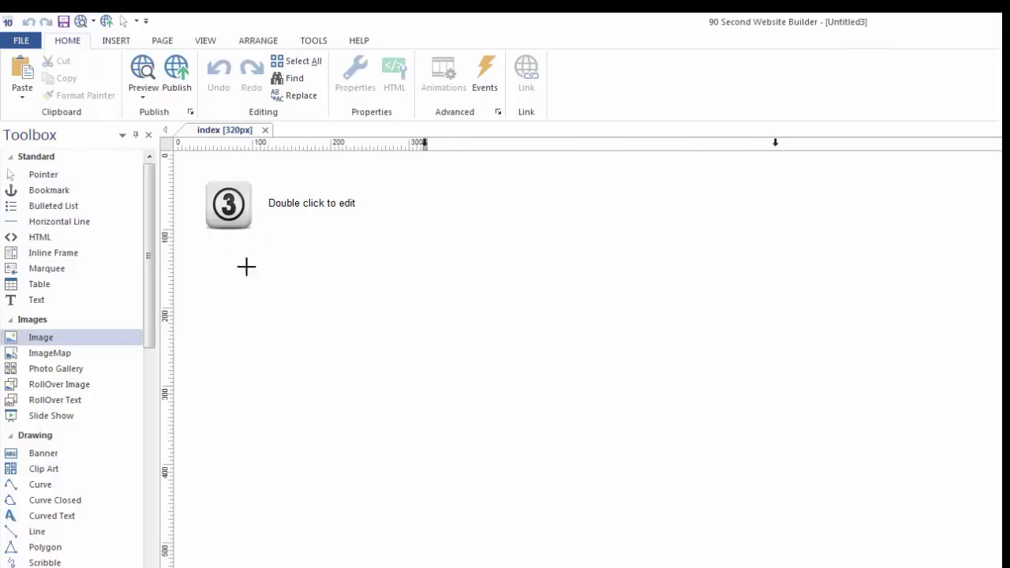
left_click_drag(266, 272, 373, 328)
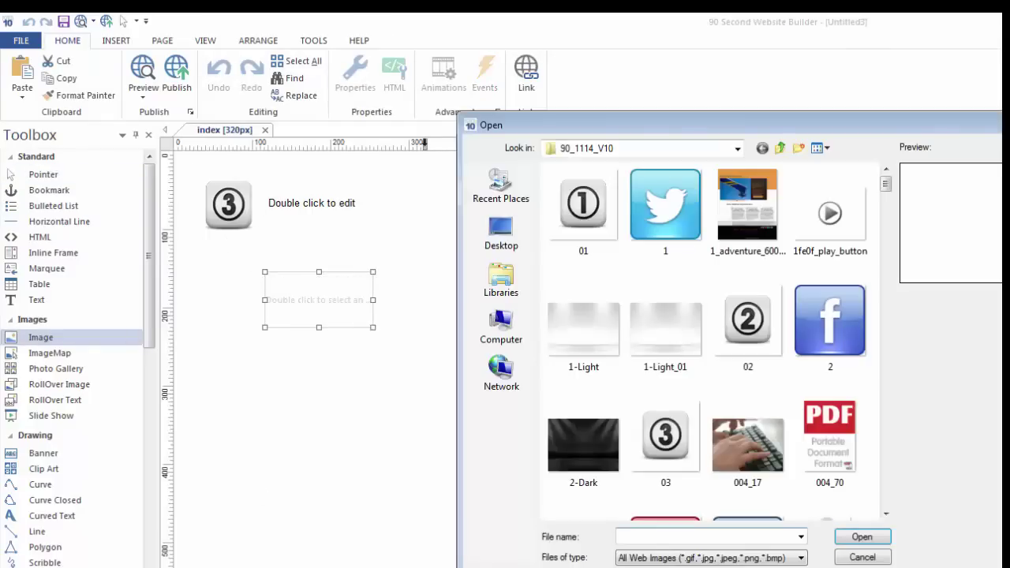
left_click(667, 217)
left_click(863, 539)
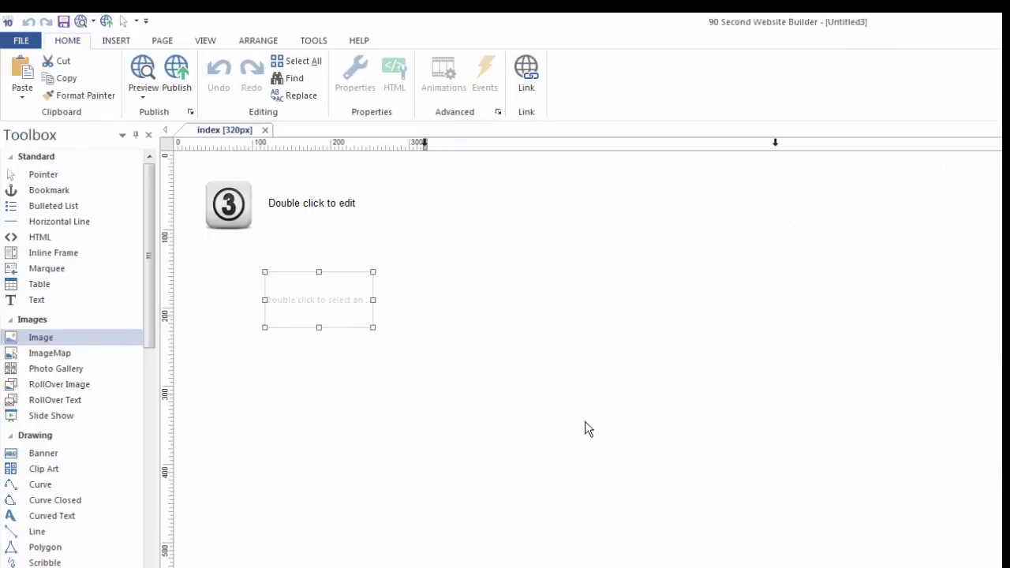
left_click_drag(317, 307, 254, 309)
left_click(415, 336)
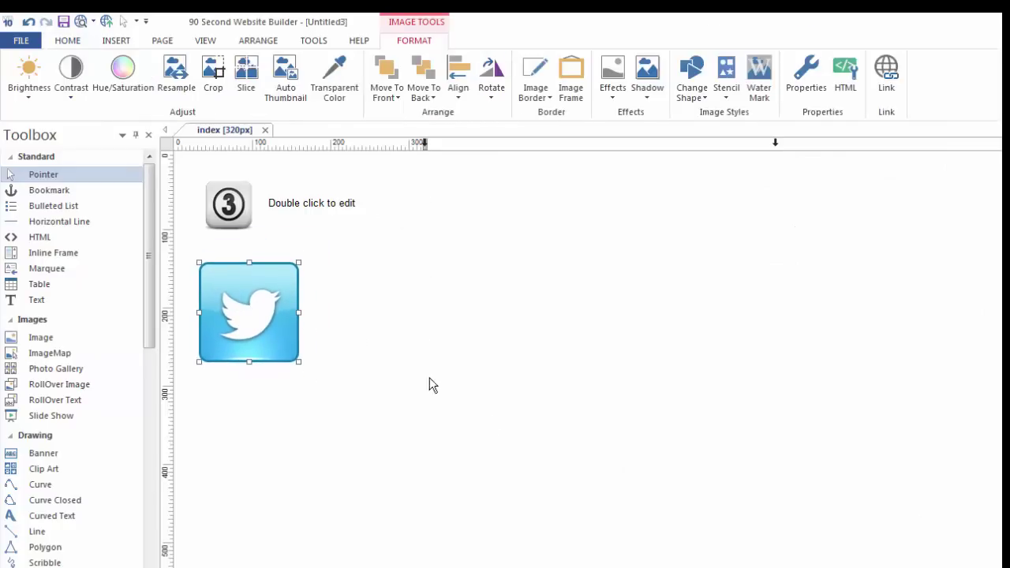
- Check the default and 768 px layouts, and nudge the Twitter image slightly up and left in the 320 px layout
left_click(424, 145)
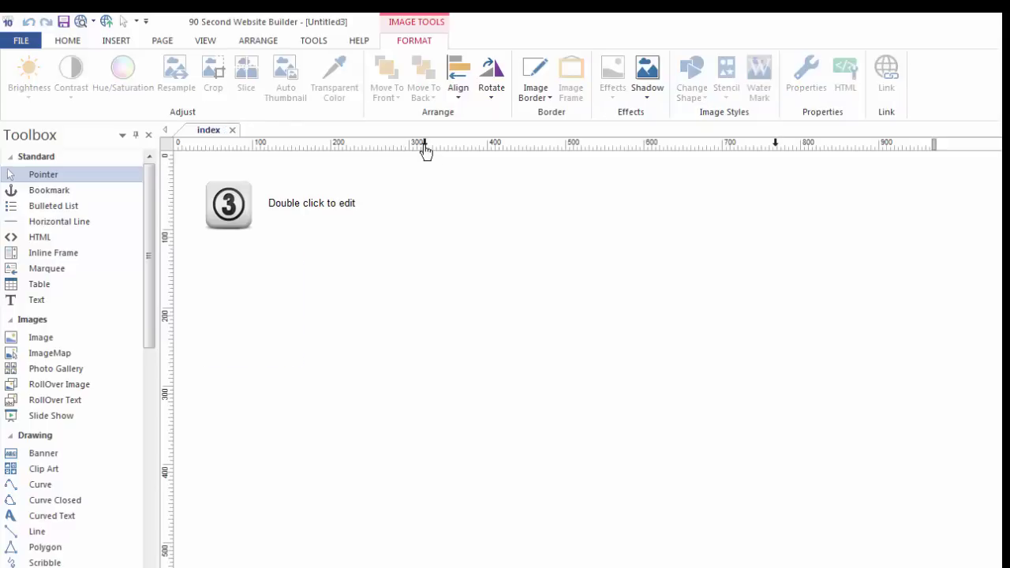
left_click(776, 145)
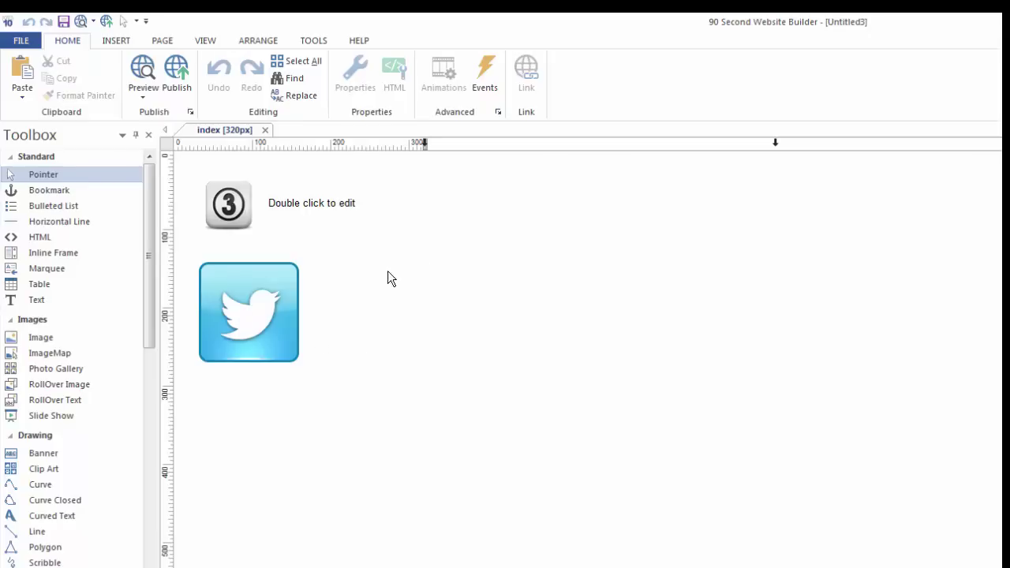
left_click(262, 315)
left_click(471, 276)
- Insert the Facebook image 2 in the 768 px layout and move it to the right of the text object
left_click(775, 144)
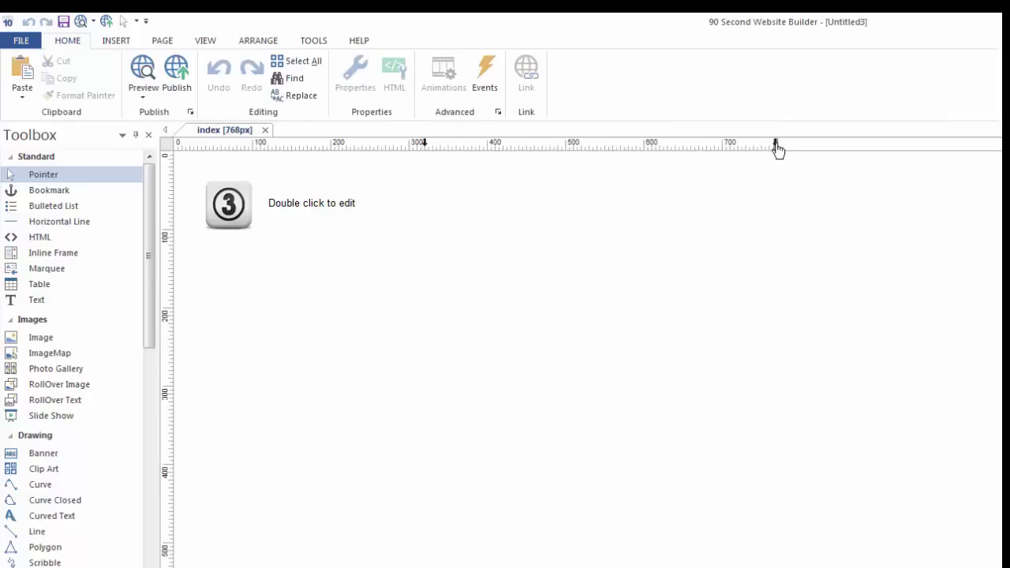
left_click(140, 337)
left_click(286, 316)
left_click(820, 323)
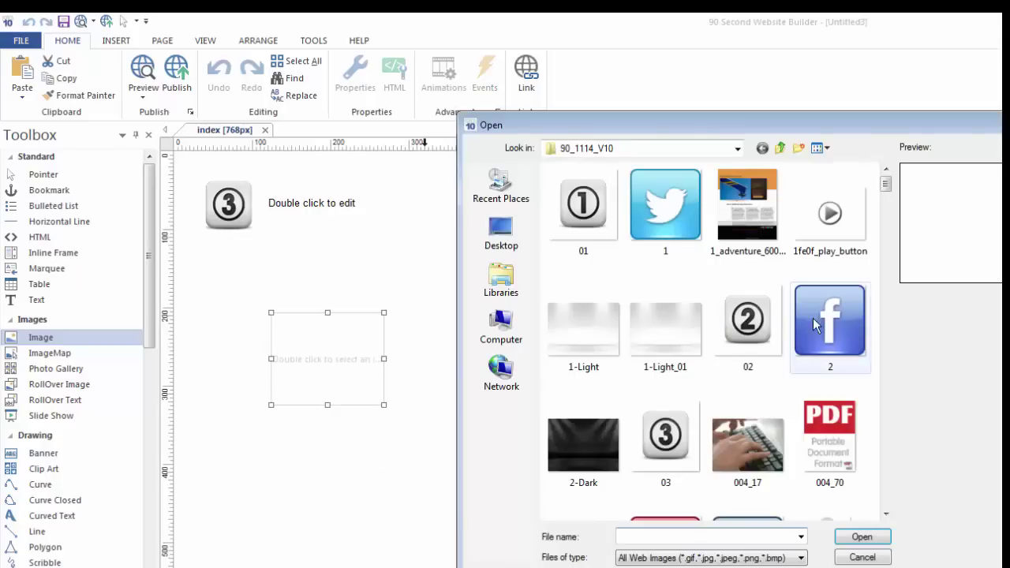
left_click(860, 537)
left_click_drag(347, 365, 531, 243)
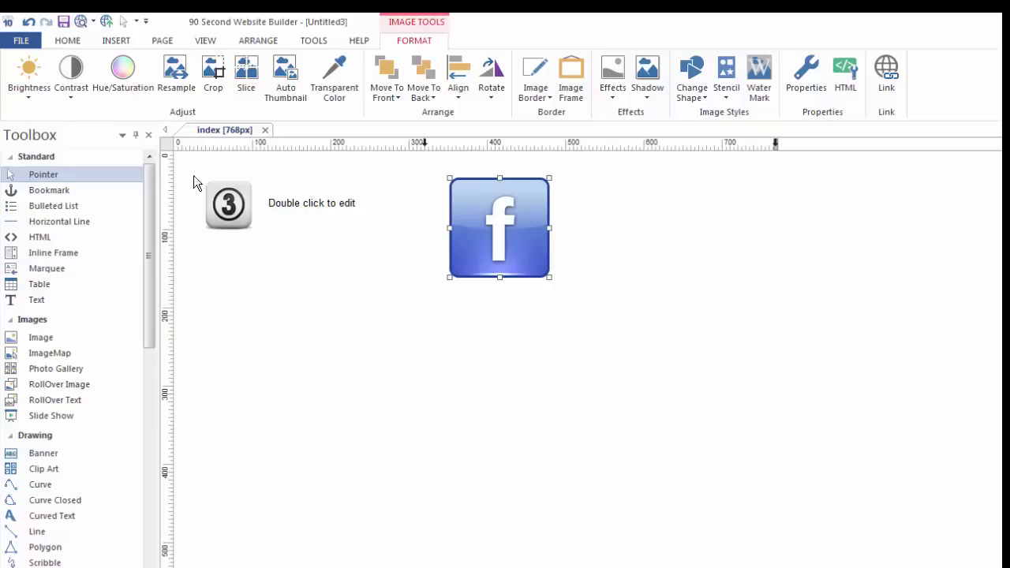
left_click(379, 387)
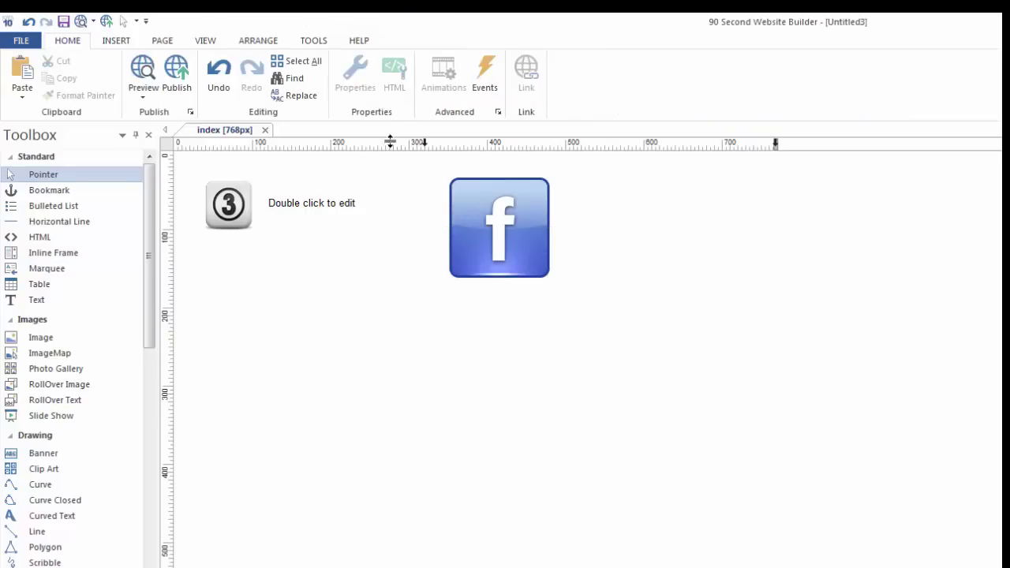
- Compare the 320 px layout with the default layout, ending in the 320 px layout
left_click(424, 144)
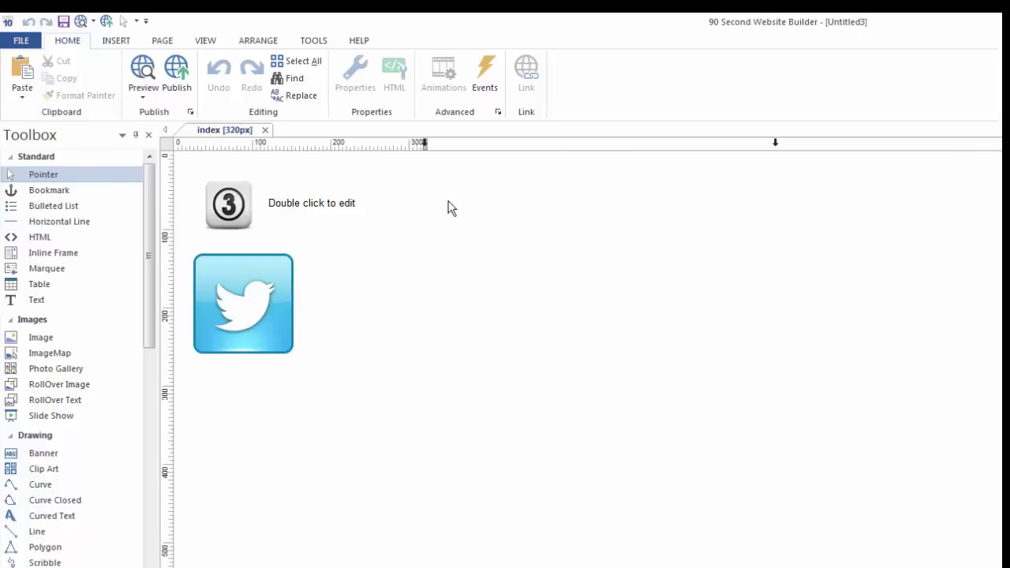
left_click(424, 143)
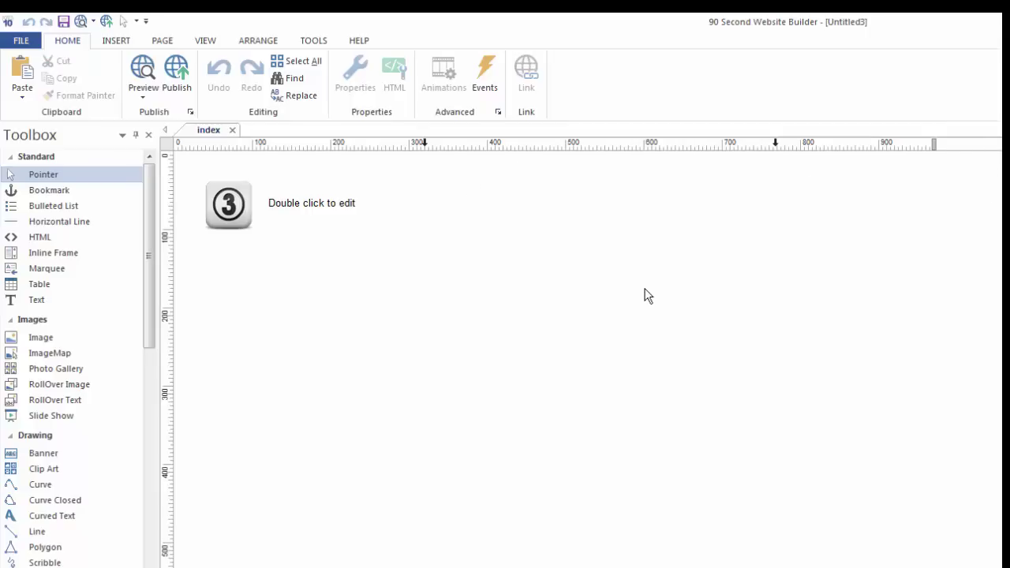
left_click(424, 144)
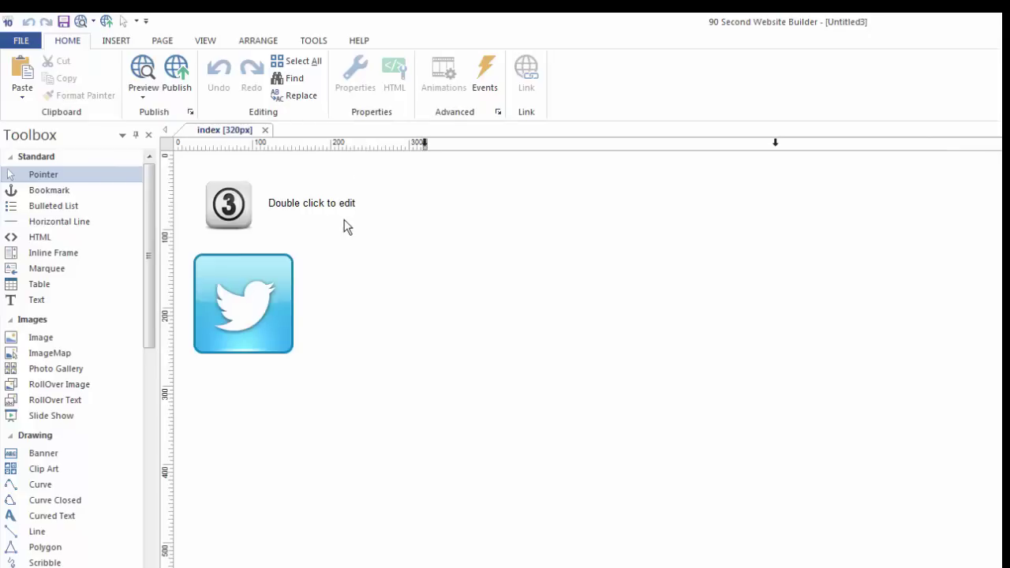
- Set the page background to the image 1-Light from the 320 px layout and check it in the 768 px and default layouts
right_click(345, 263)
left_click(427, 490)
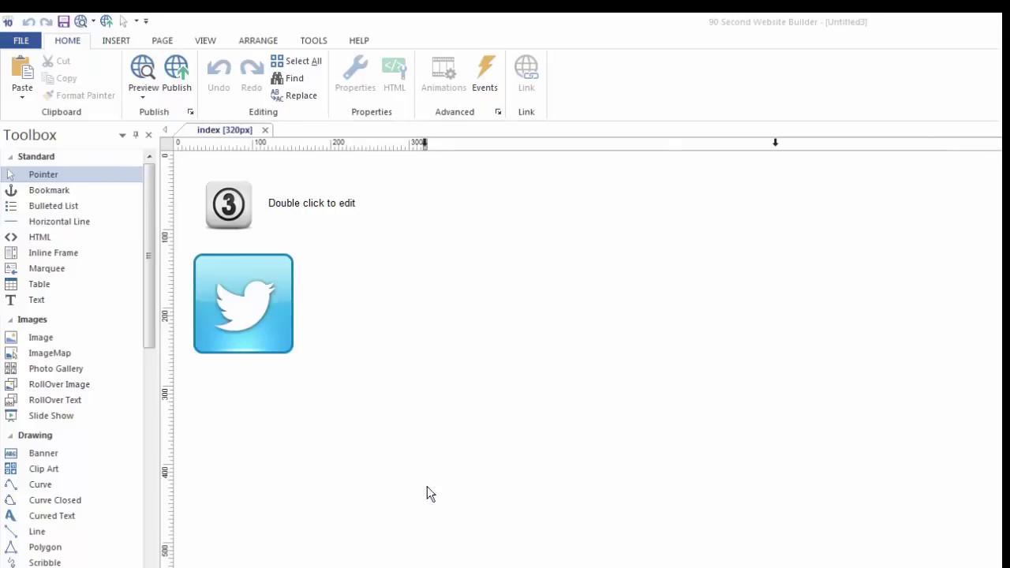
left_click_drag(667, 231, 645, 145)
left_click(593, 158)
left_click(733, 193)
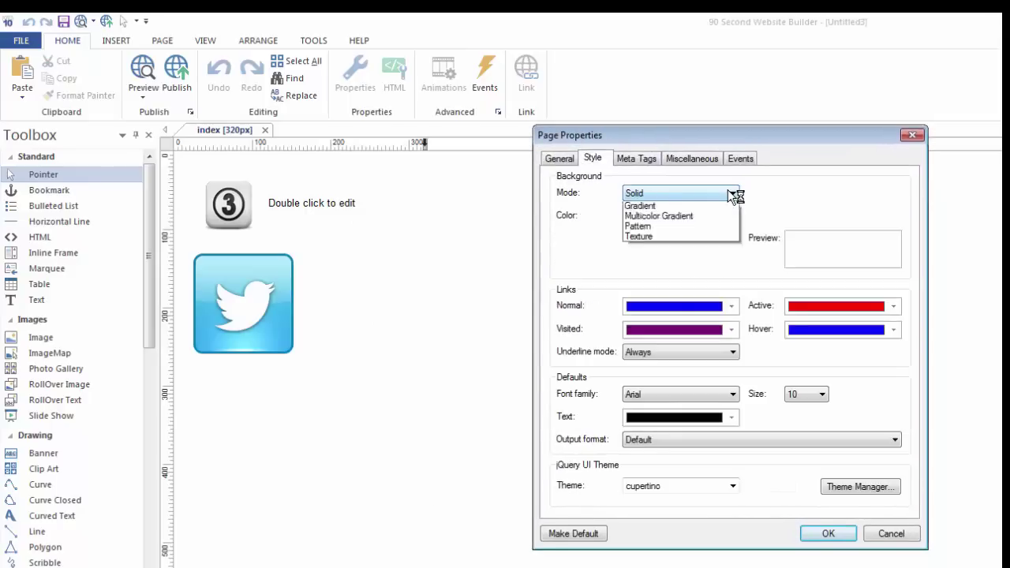
left_click(639, 229)
left_click(895, 219)
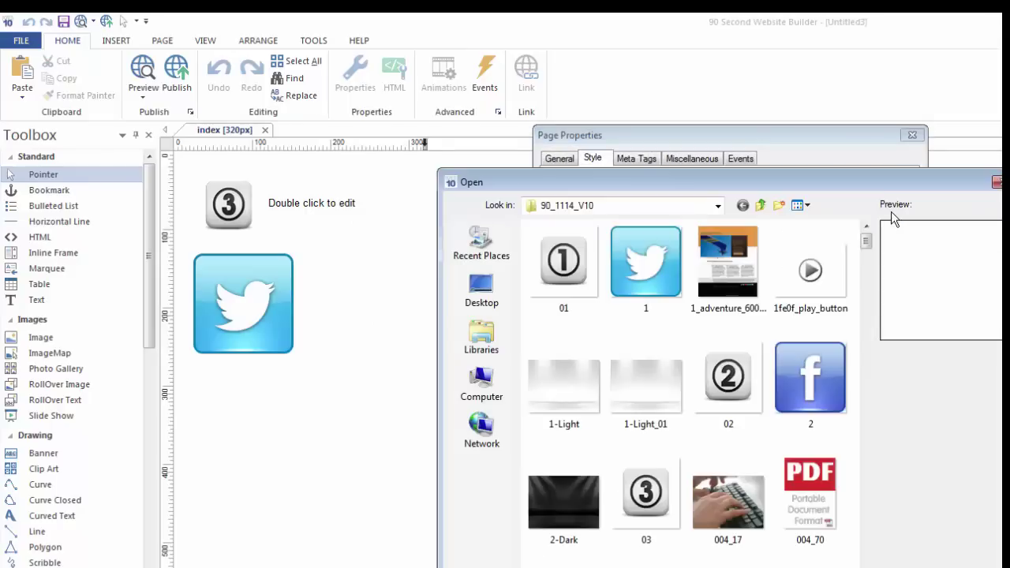
left_click(562, 389)
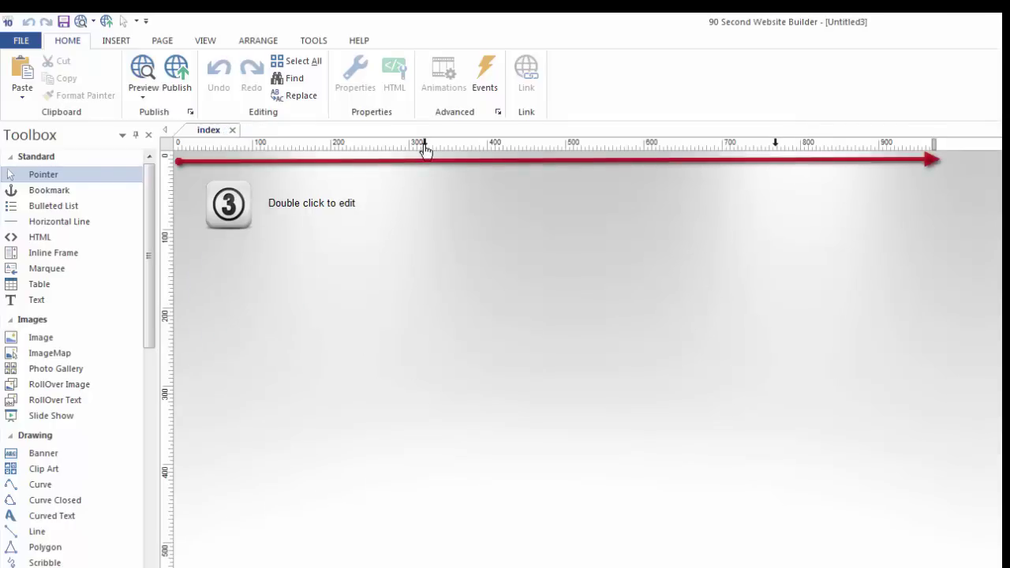
left_click(776, 144)
left_click(776, 144)
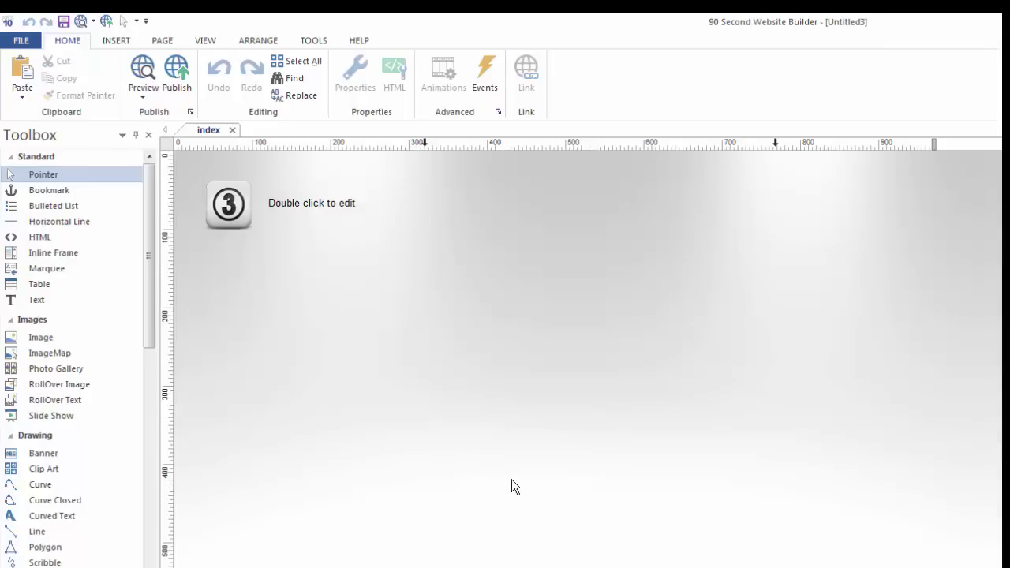
- Open the recent website project responsivesnowball, discarding the changes to Untitled3
left_click(21, 41)
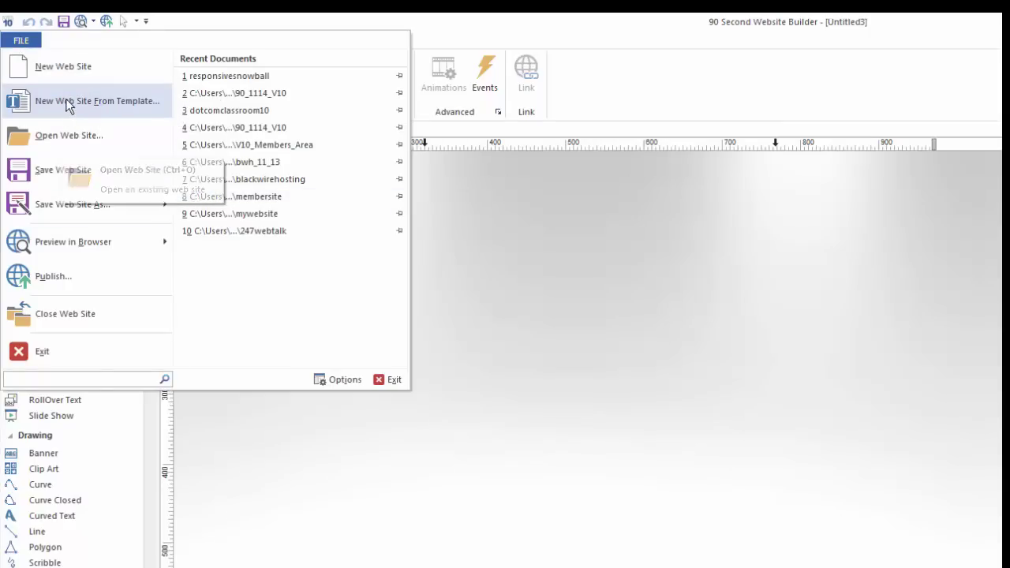
left_click(236, 74)
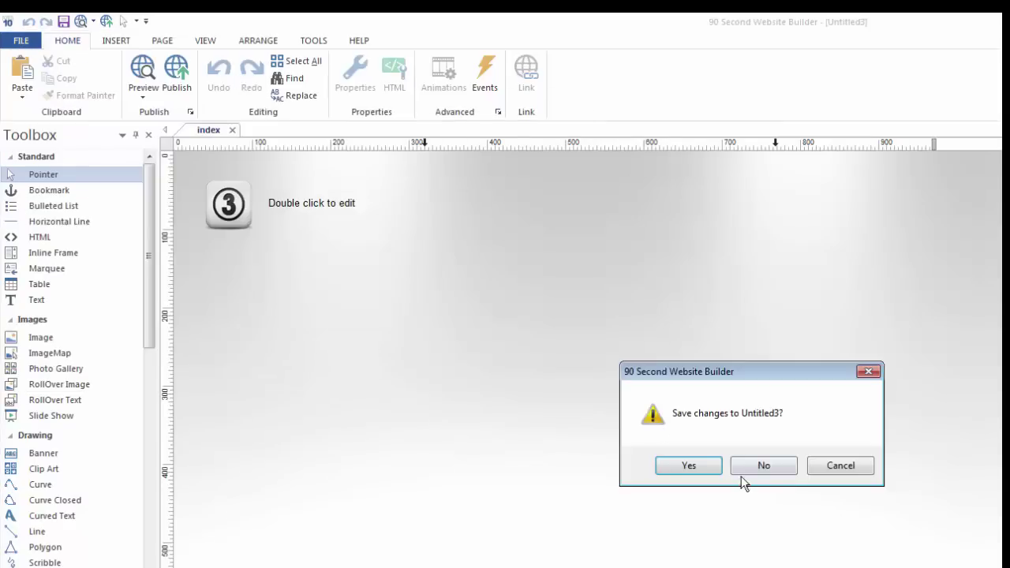
left_click(769, 465)
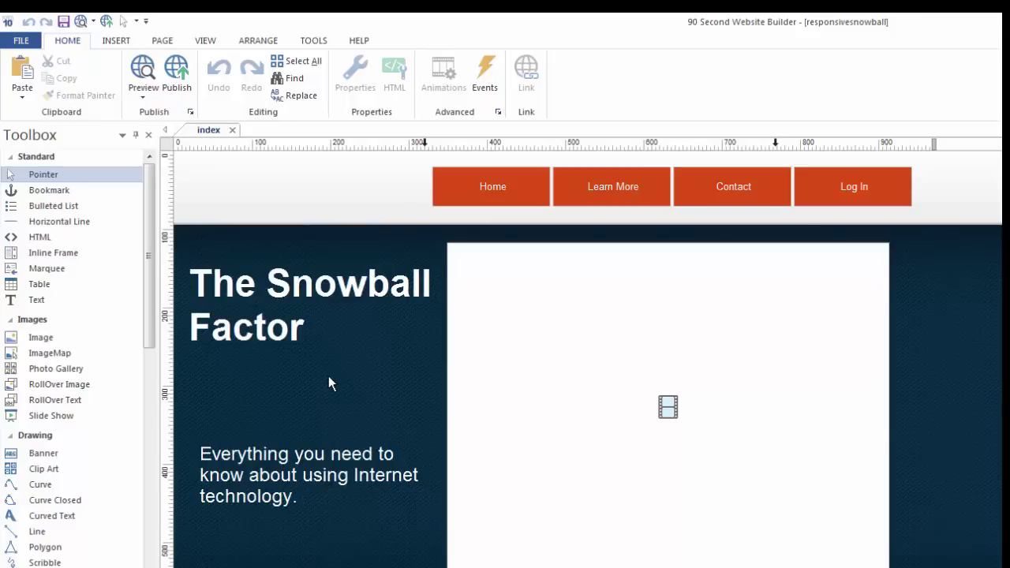
- Examine the index page's background style settings and browse the available background images, leaving the page properties unchanged
right_click(389, 199)
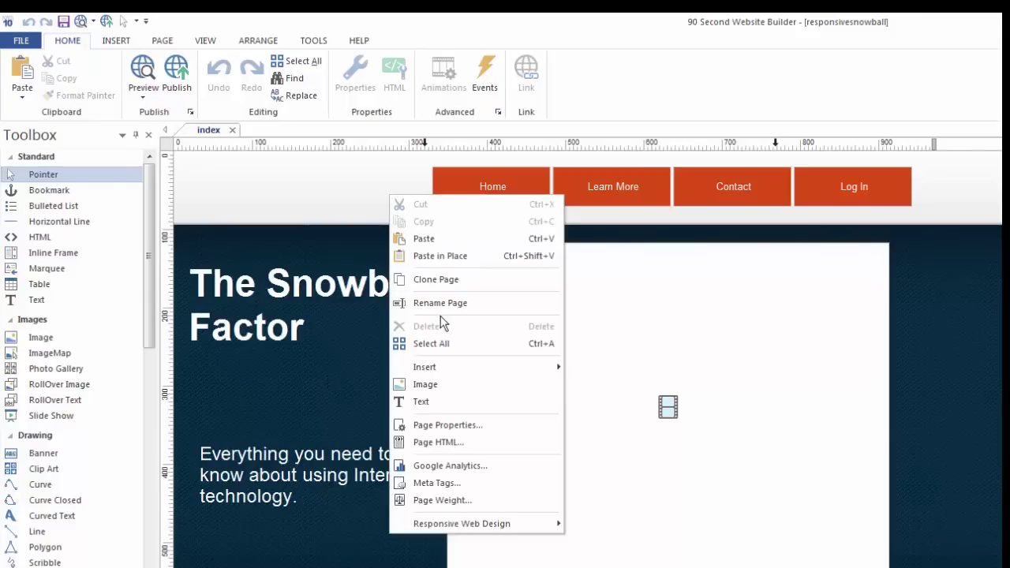
left_click(450, 425)
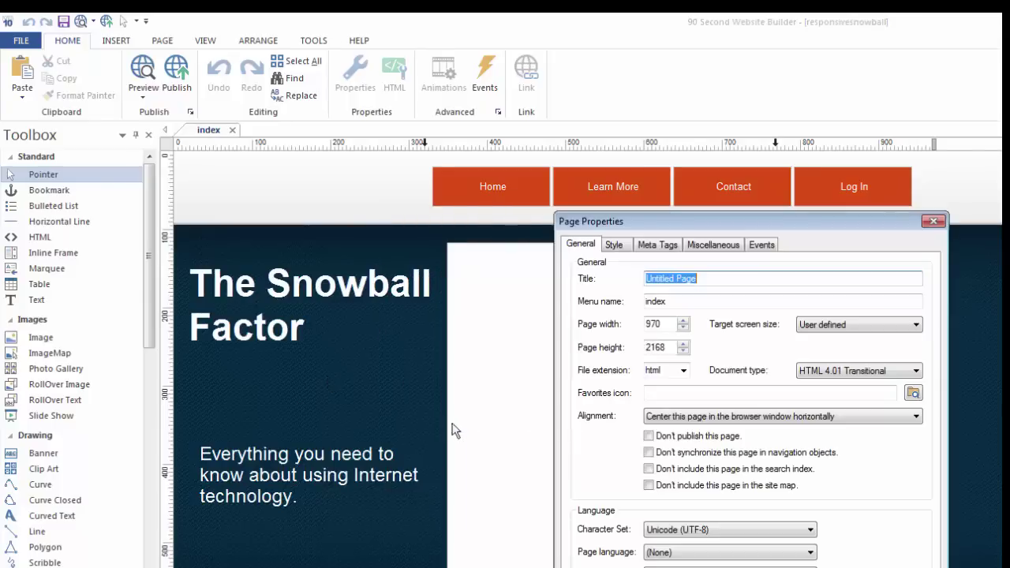
left_click(614, 245)
left_click_drag(682, 215, 622, 93)
left_click(860, 191)
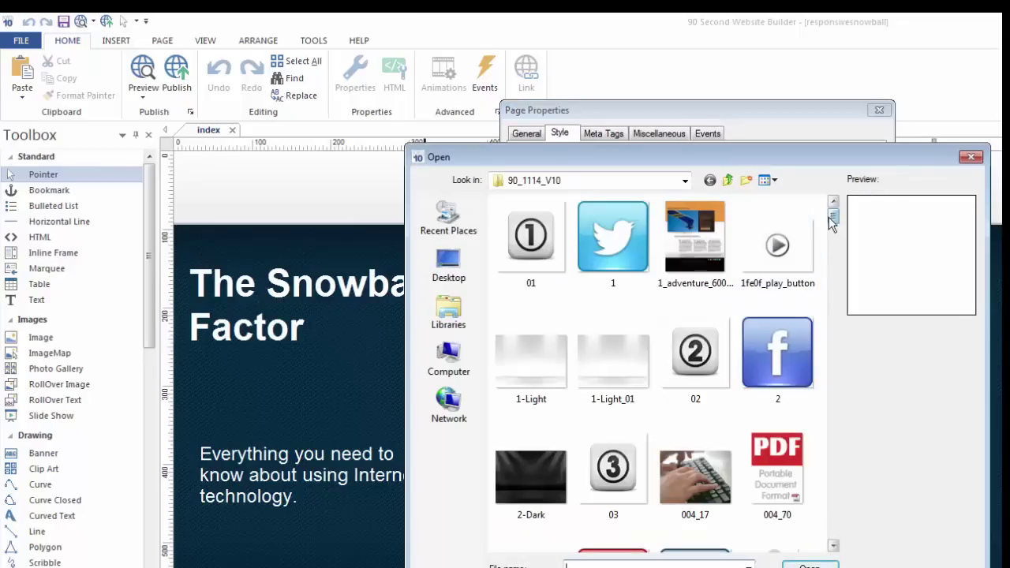
scroll(821, 379, "down", 5)
left_click(807, 546)
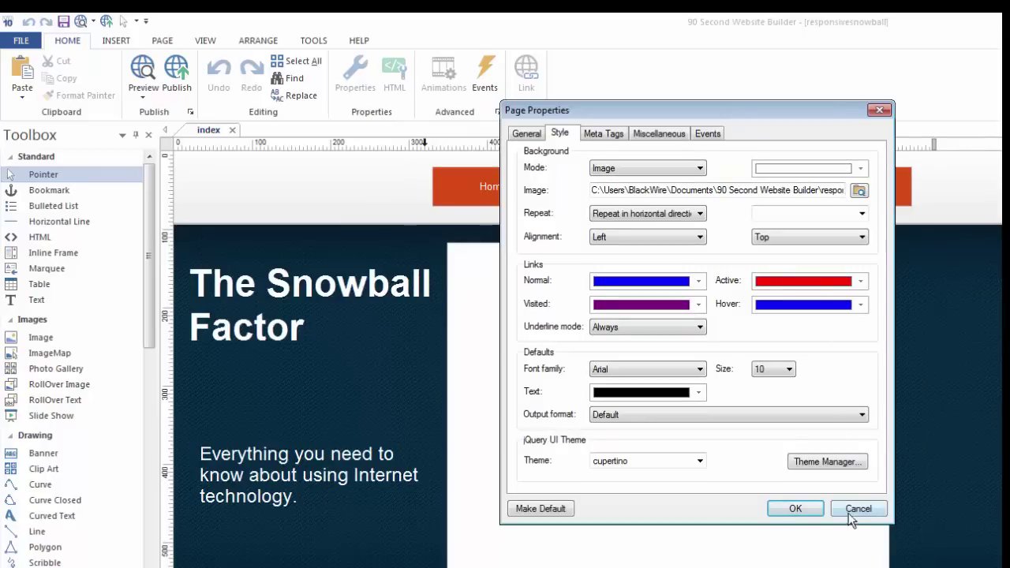
left_click(849, 510)
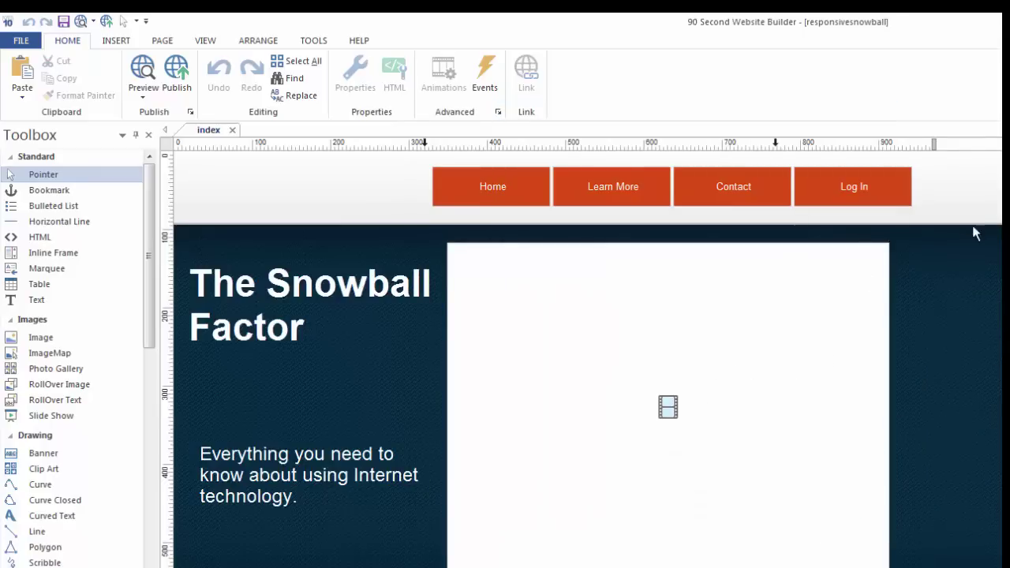
- Examine the default page layout and compare its navigation menu with the menus in the 768 px and 320 px layouts
scroll(972, 275, "down", 5)
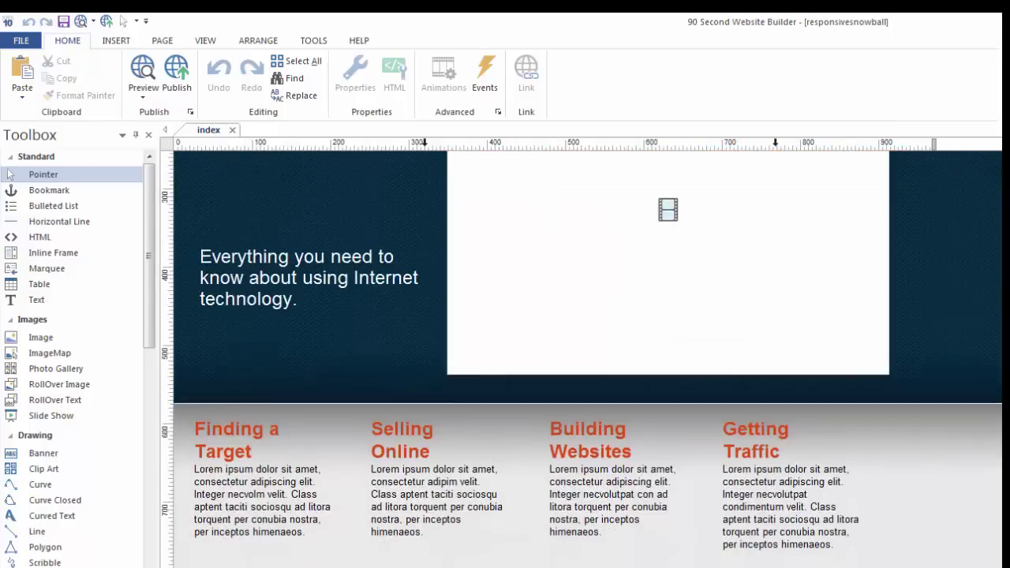
scroll(965, 297, "up", 5)
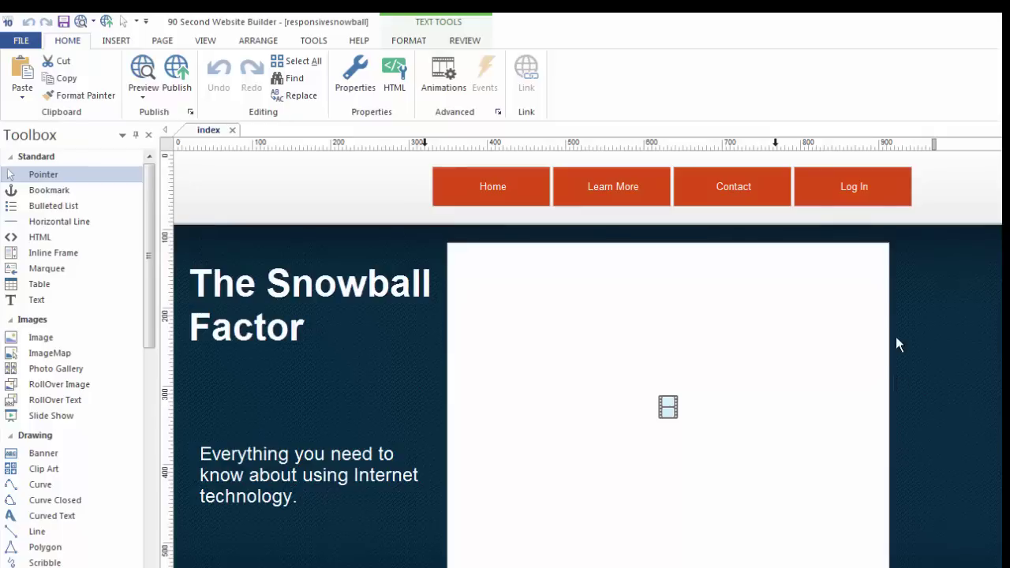
left_click(722, 187)
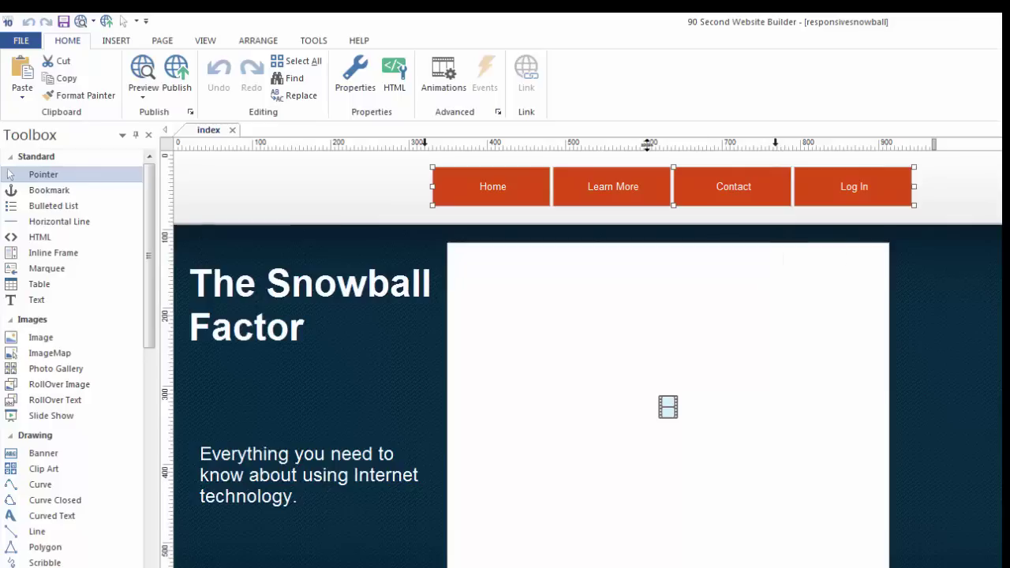
left_click(777, 145)
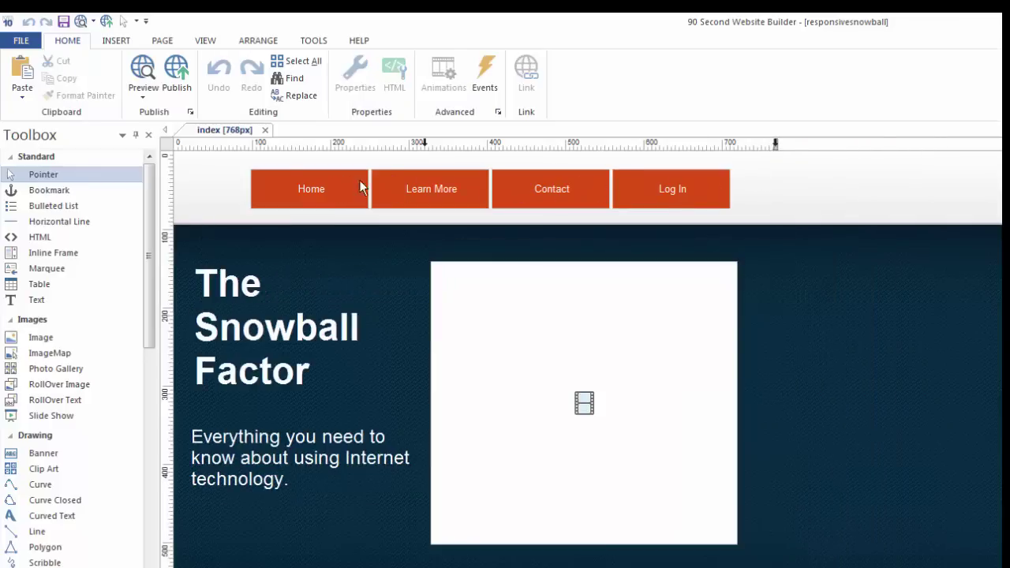
left_click(522, 188)
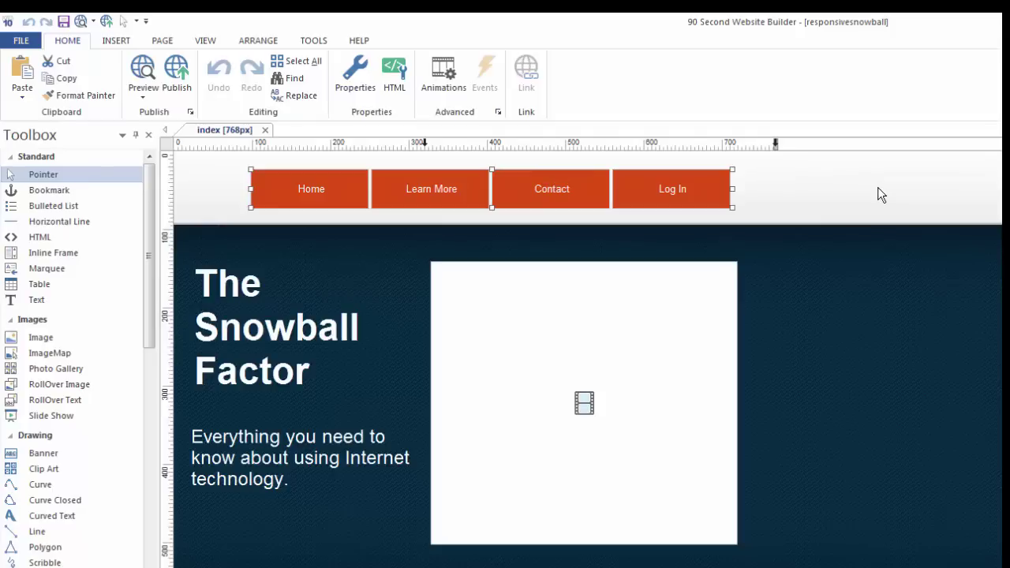
left_click(424, 144)
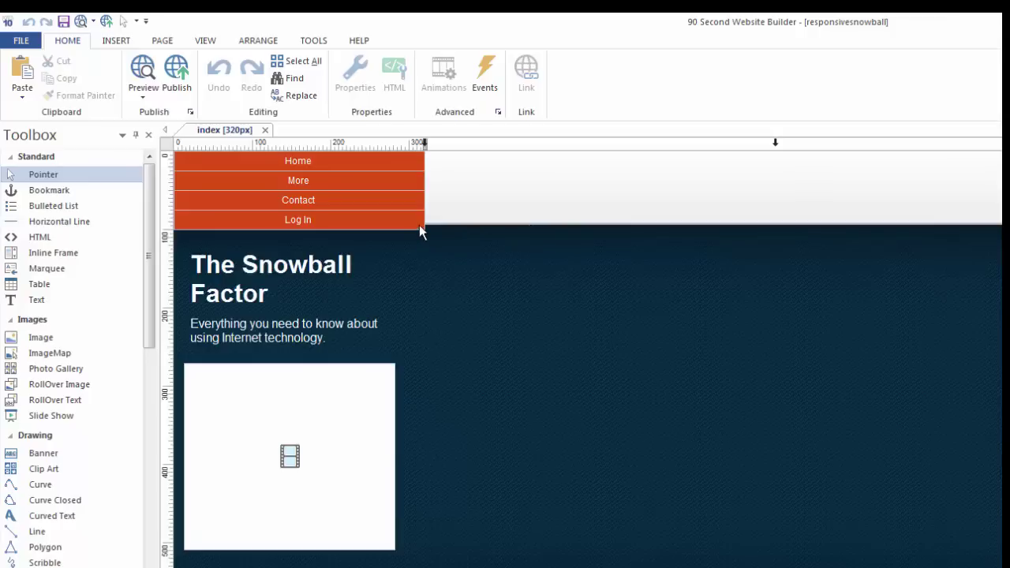
- Compare the Snowball Factor heading and the video object between the 320 px and default layouts
left_click(266, 261)
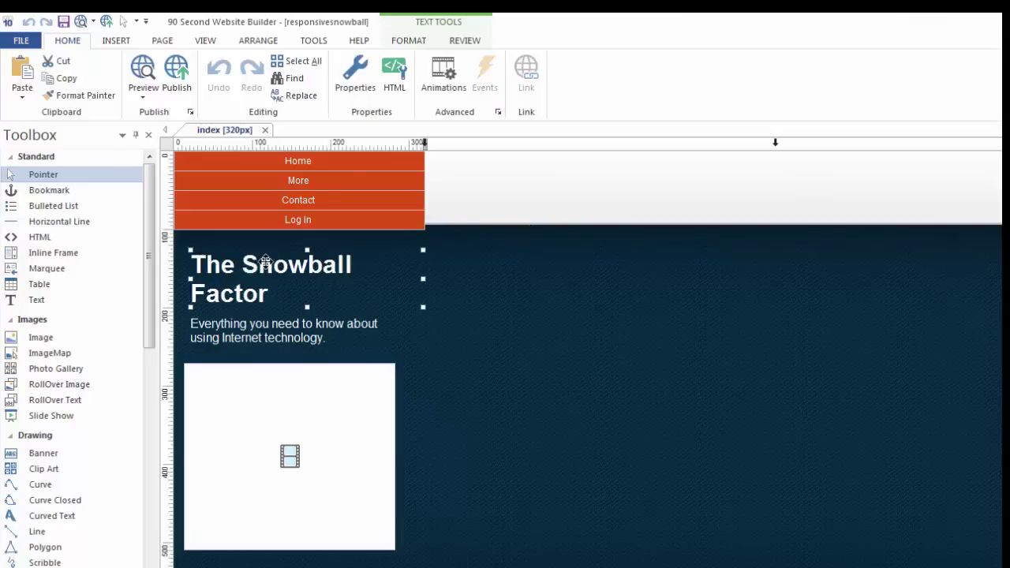
left_click(421, 144)
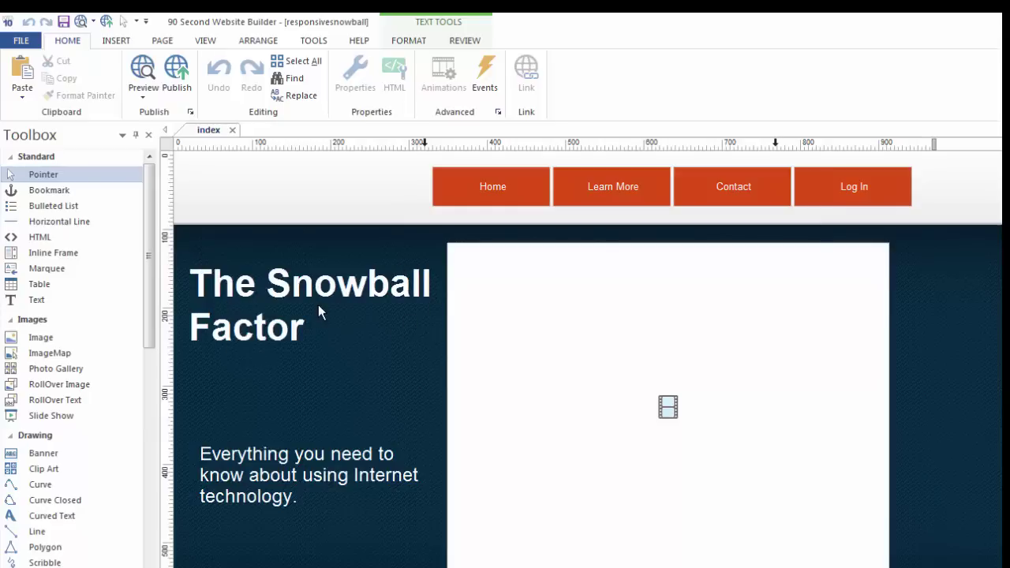
left_click(663, 322)
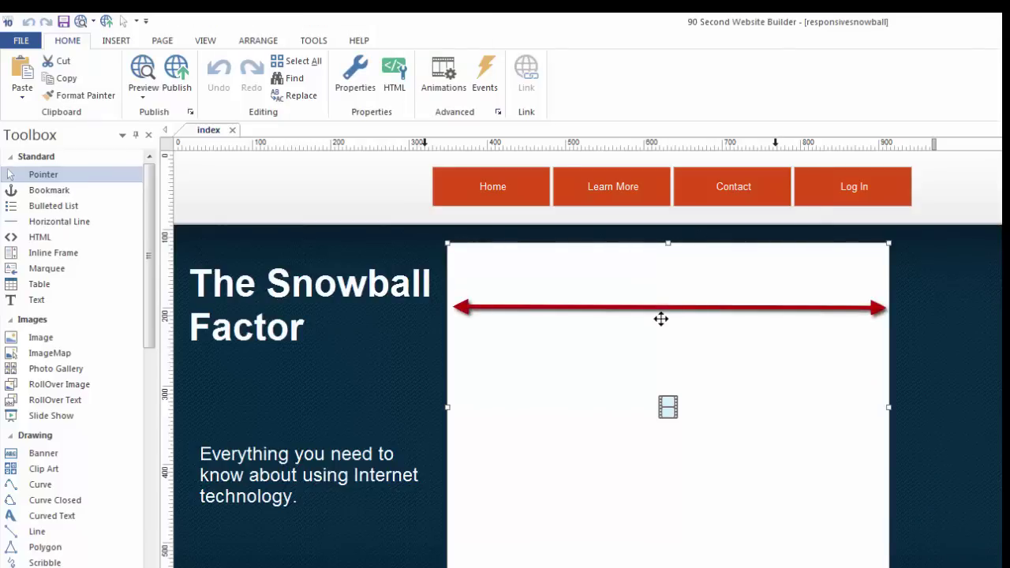
left_click(424, 144)
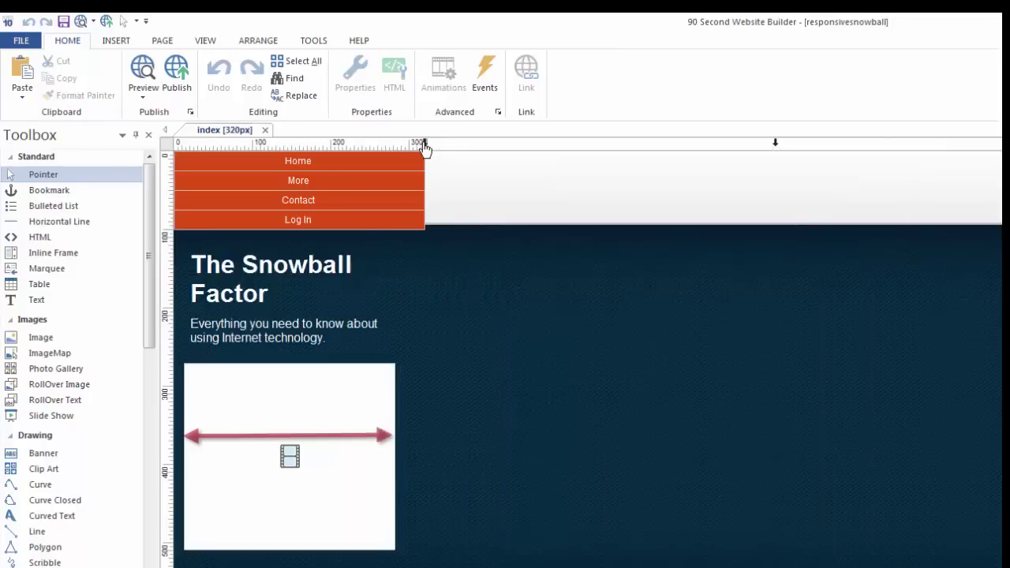
left_click(328, 428)
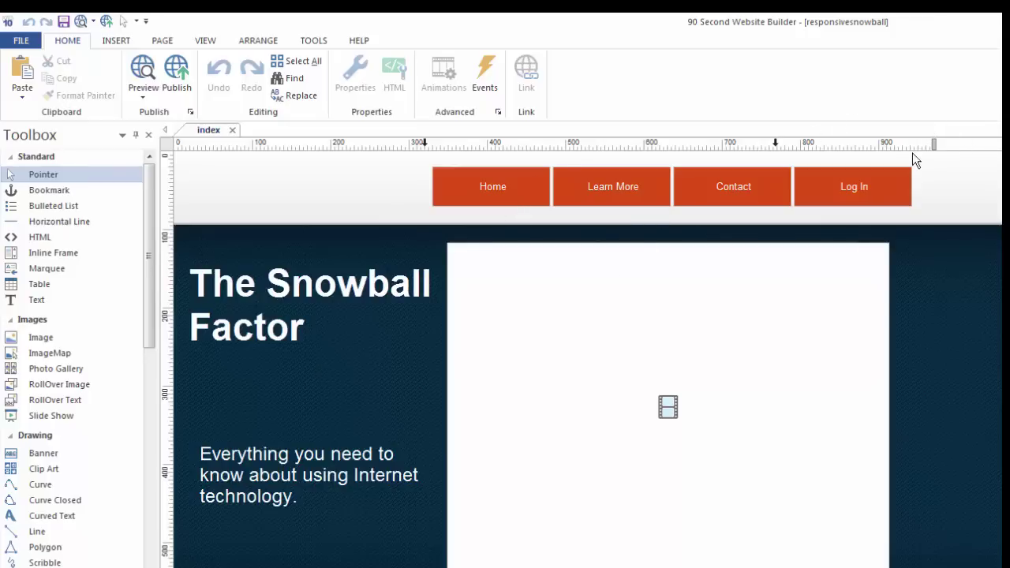
- Copy the default layout's Snowball Factor heading into the 320 px layout, place it over the existing heading and select all its text
left_click(305, 299)
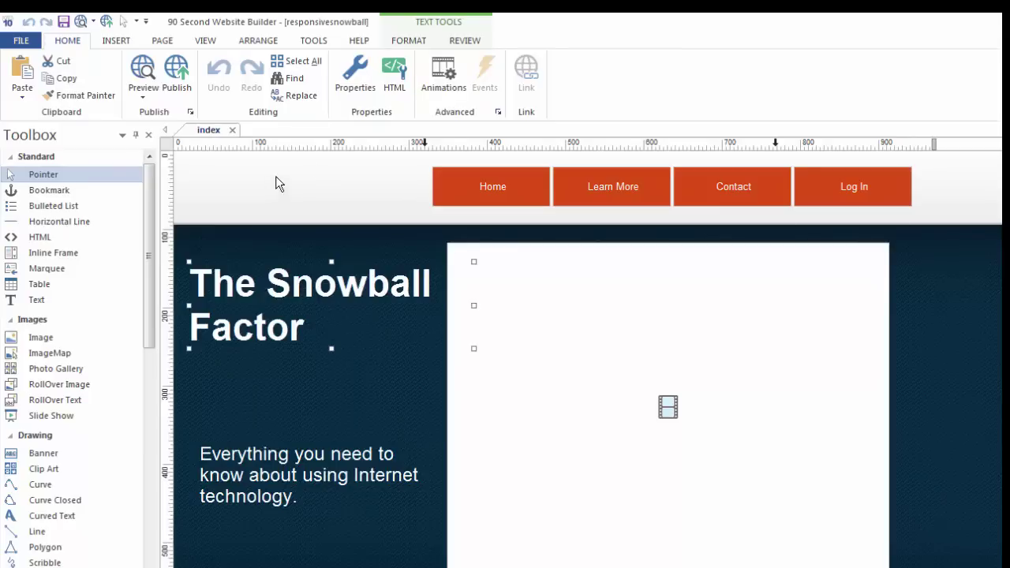
left_click(425, 143)
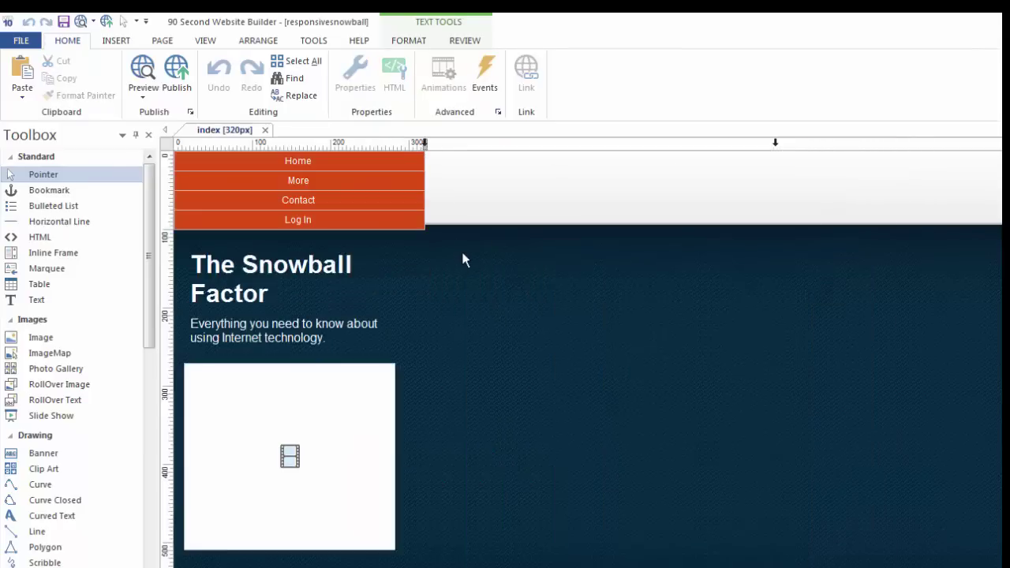
key("ctrl+v")
left_click_drag(548, 270, 350, 293)
double_click(350, 294)
key("ctrl+a")
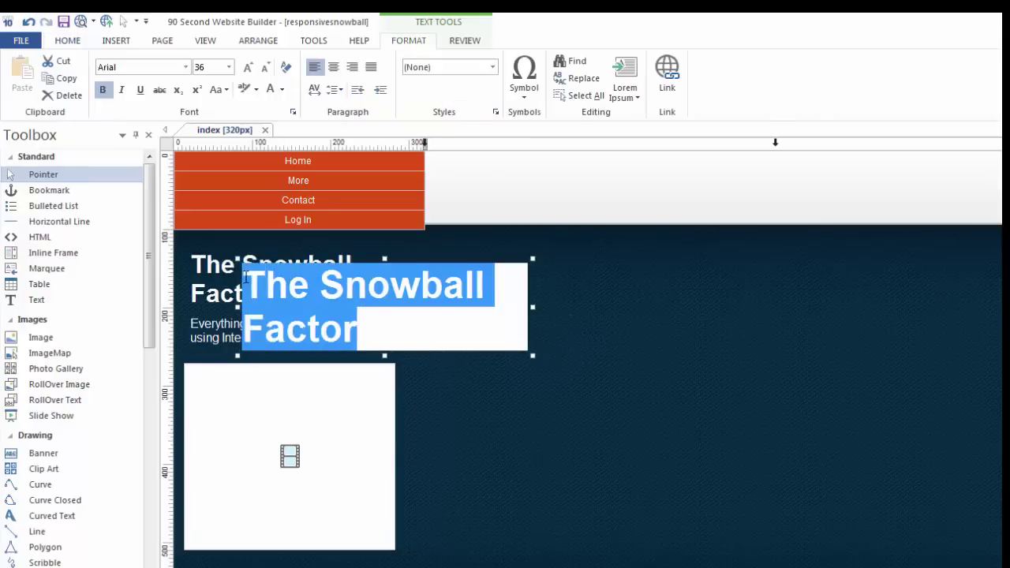
- Delete the pasted copy of the Snowball Factor heading from the 320 px layout
left_click(564, 345)
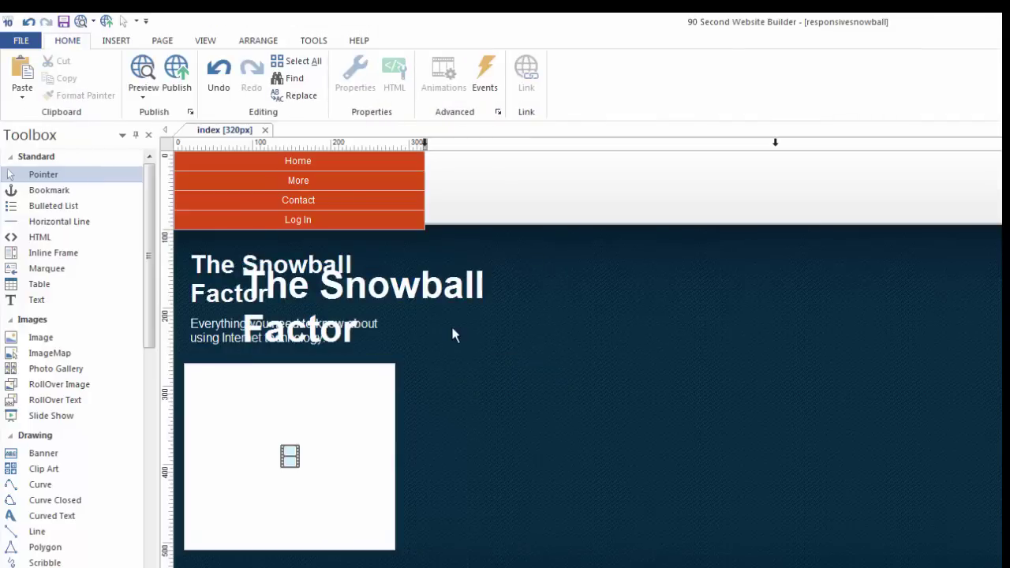
left_click(456, 284)
key("Delete")
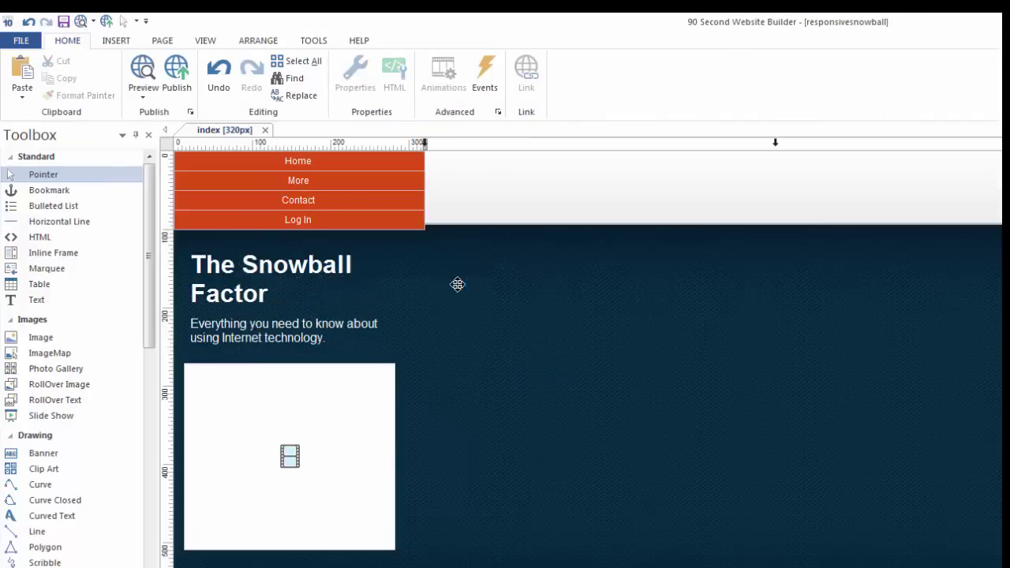
- Inspect the remaining Snowball Factor heading in the 320 px layout, deselect it and display the program's help options
left_click(280, 270)
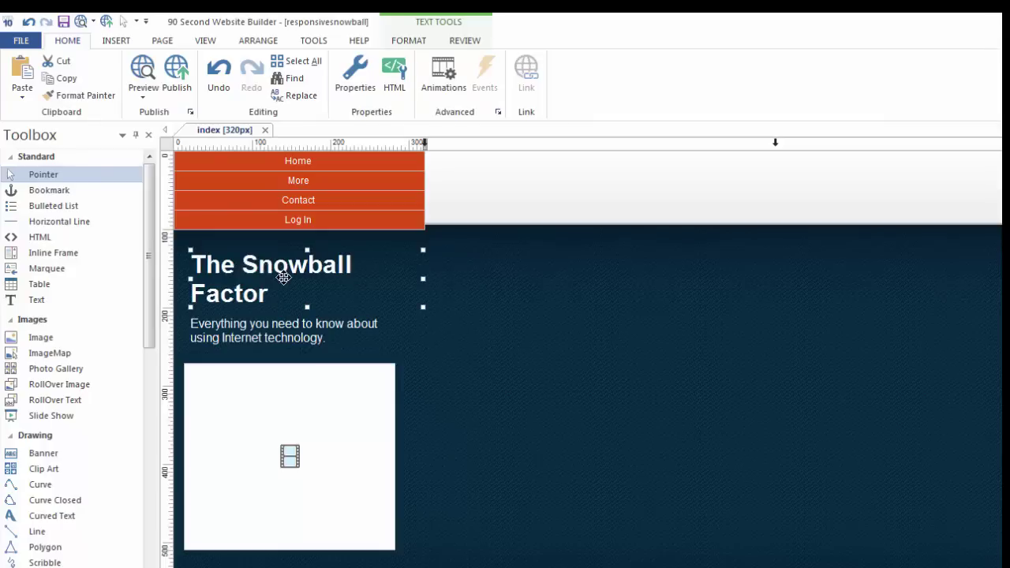
left_click(521, 184)
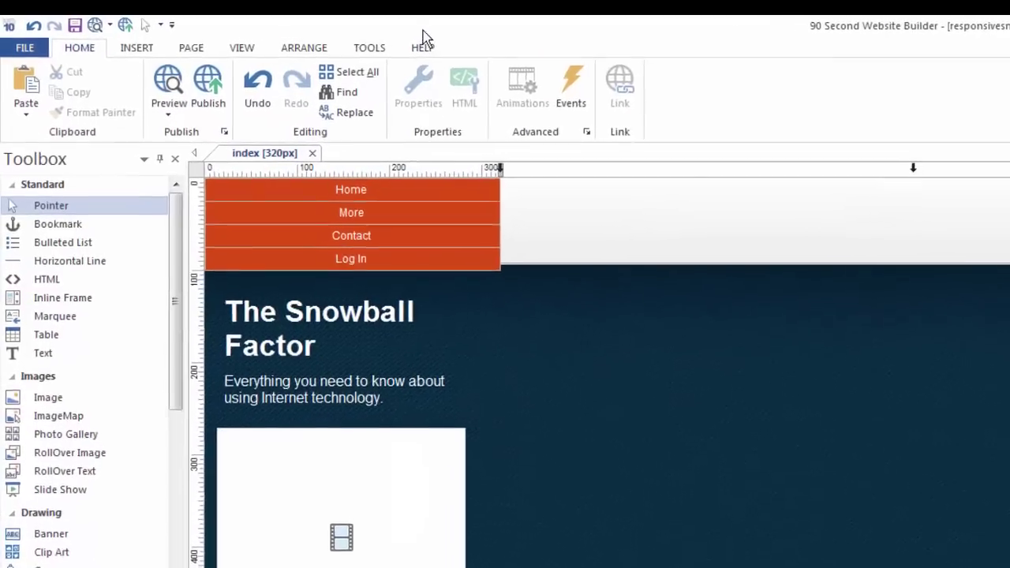
left_click(451, 53)
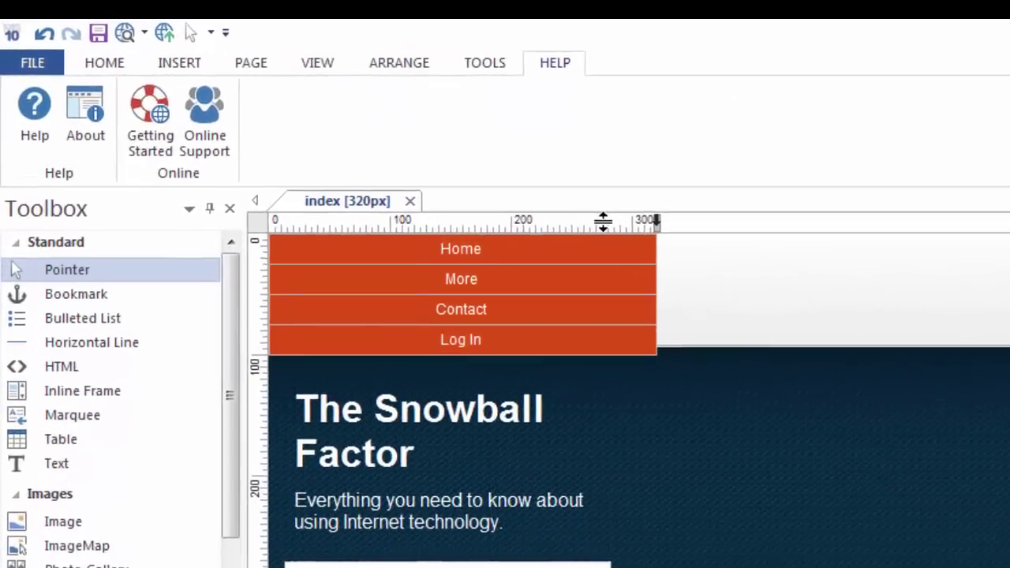